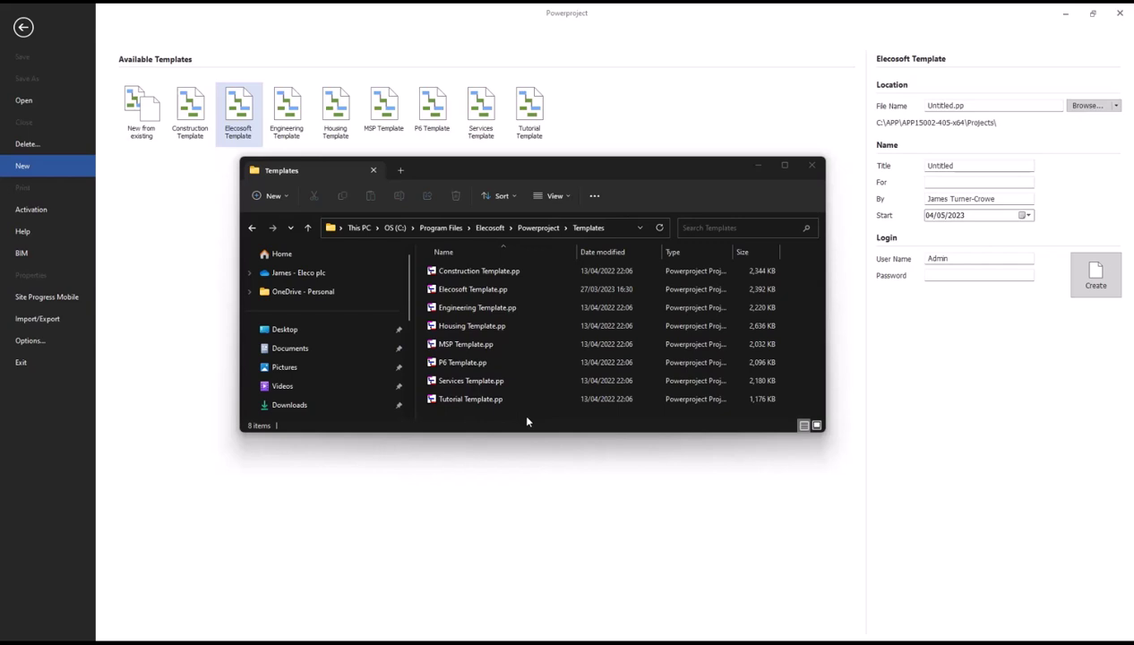
Show the full path C:\Program Files\Elecosoft\Powerproject\Templates as selected text in the address bar.
click(608, 227)
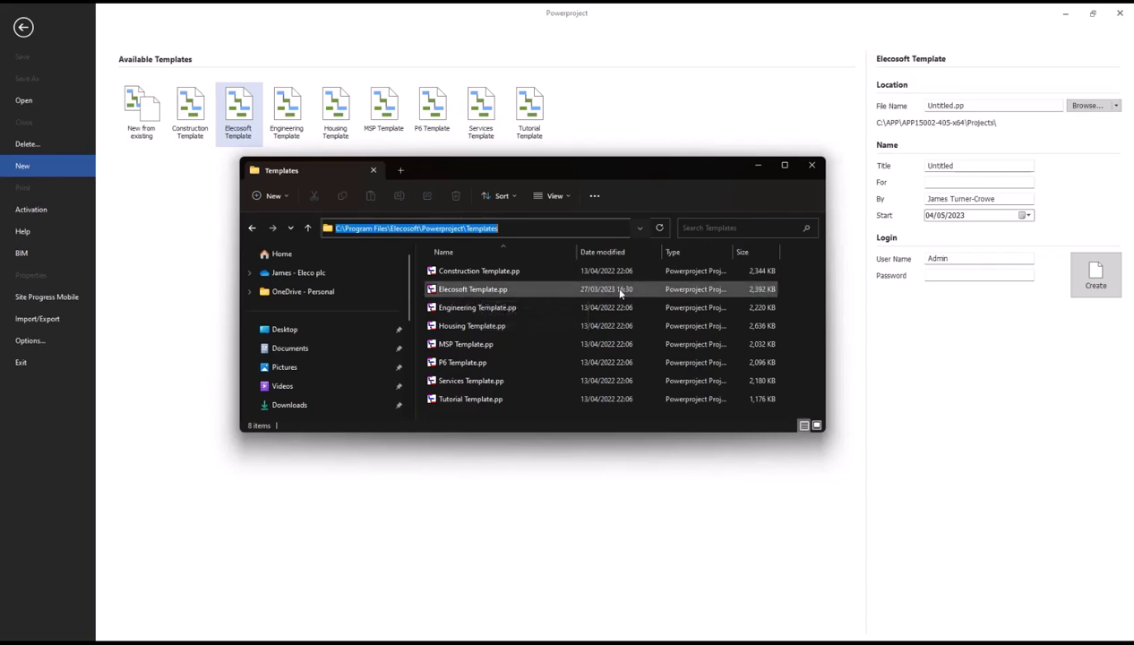
Create Test.pp, titled Test, from the Elecosoft Template, overwriting the existing file.
click(210, 208)
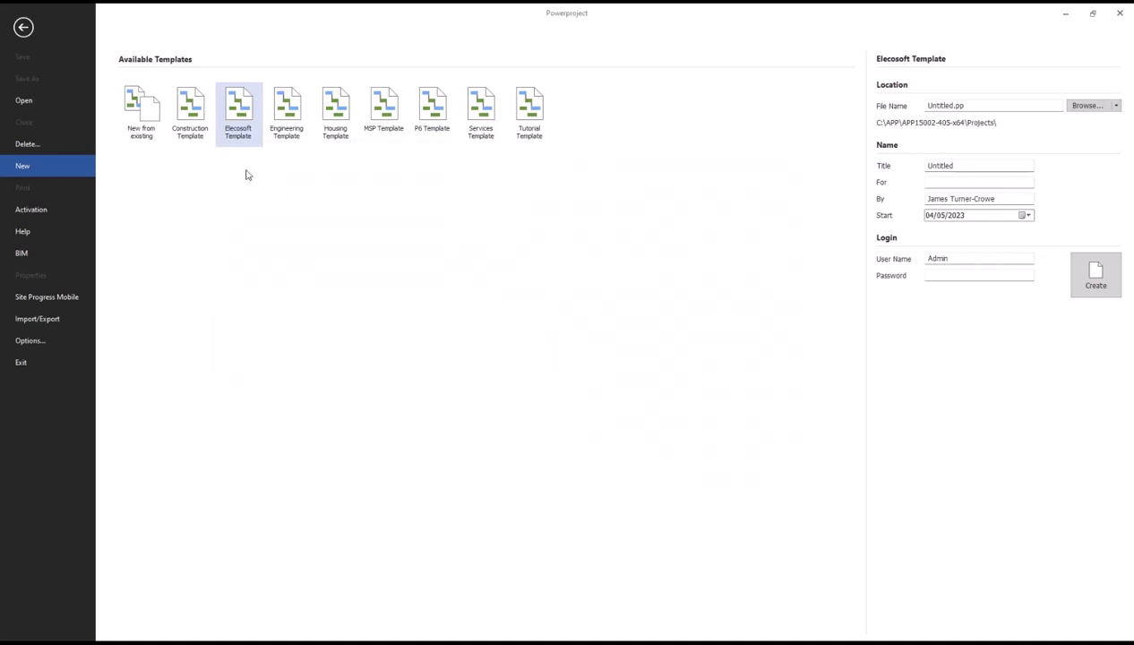
click(233, 125)
double_click(952, 105)
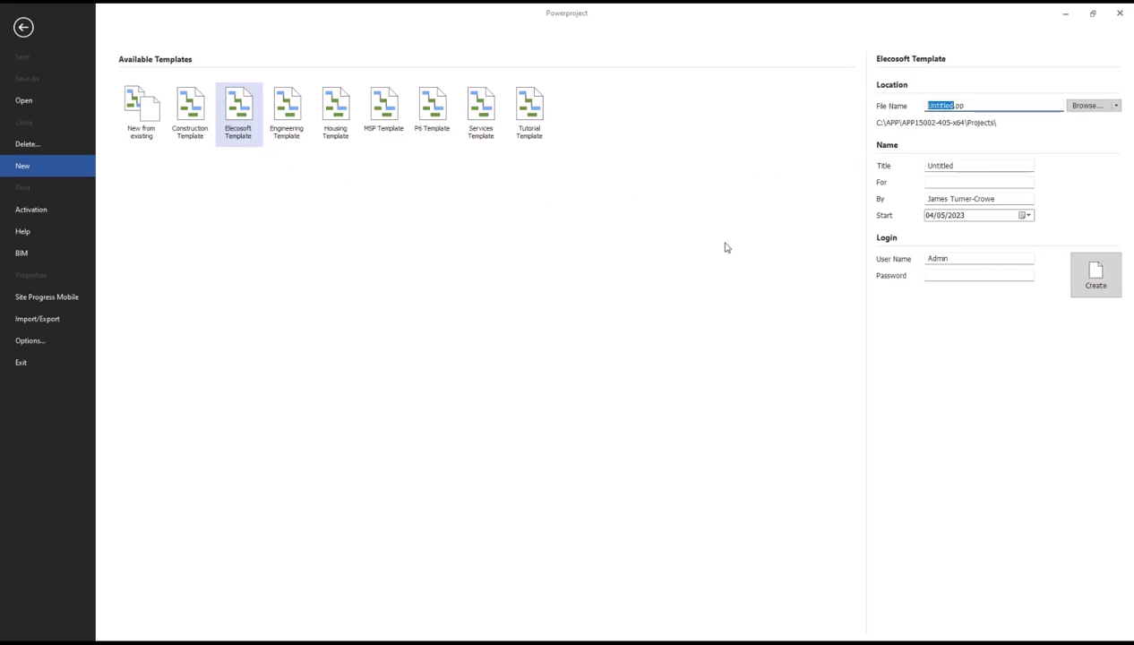
text(Test)
key(Tab)
text(Te)
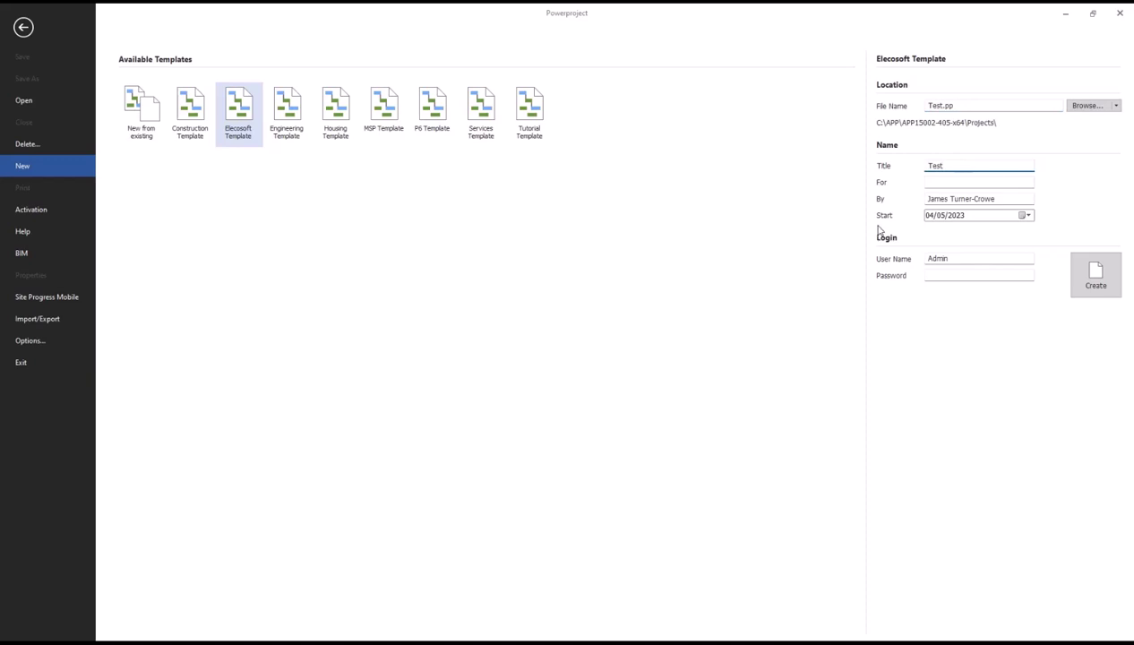
click(1098, 287)
click(548, 343)
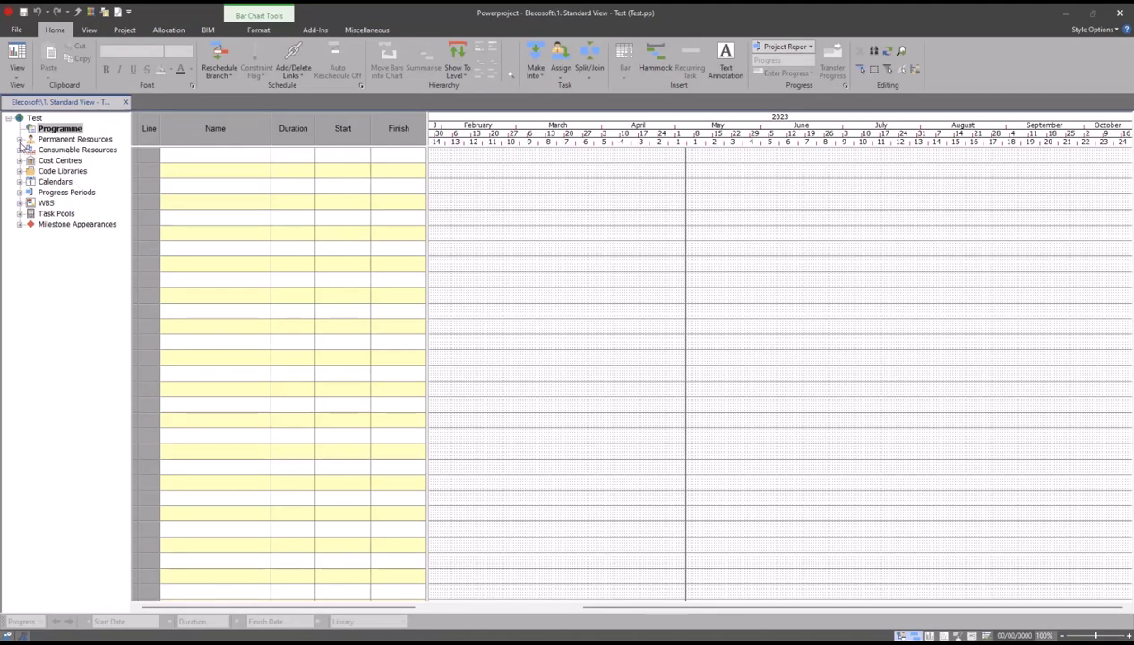
Expand resources, cost centres, code libraries, calendars, WBS and task pools, leaving Progress Periods collapsed.
click(19, 139)
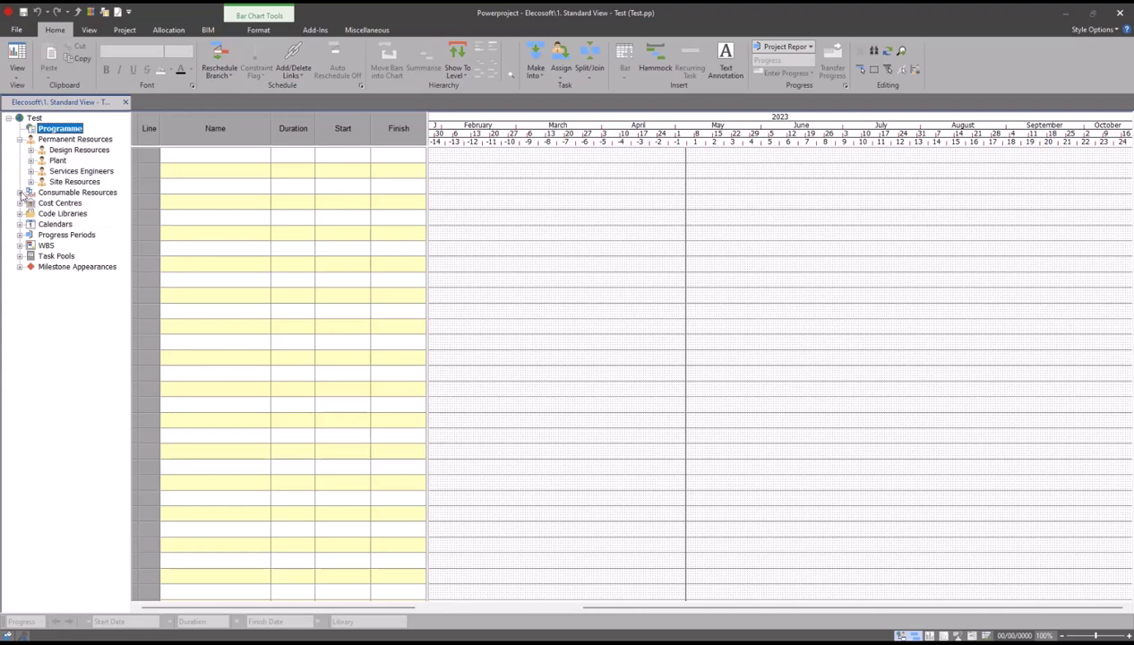
click(20, 191)
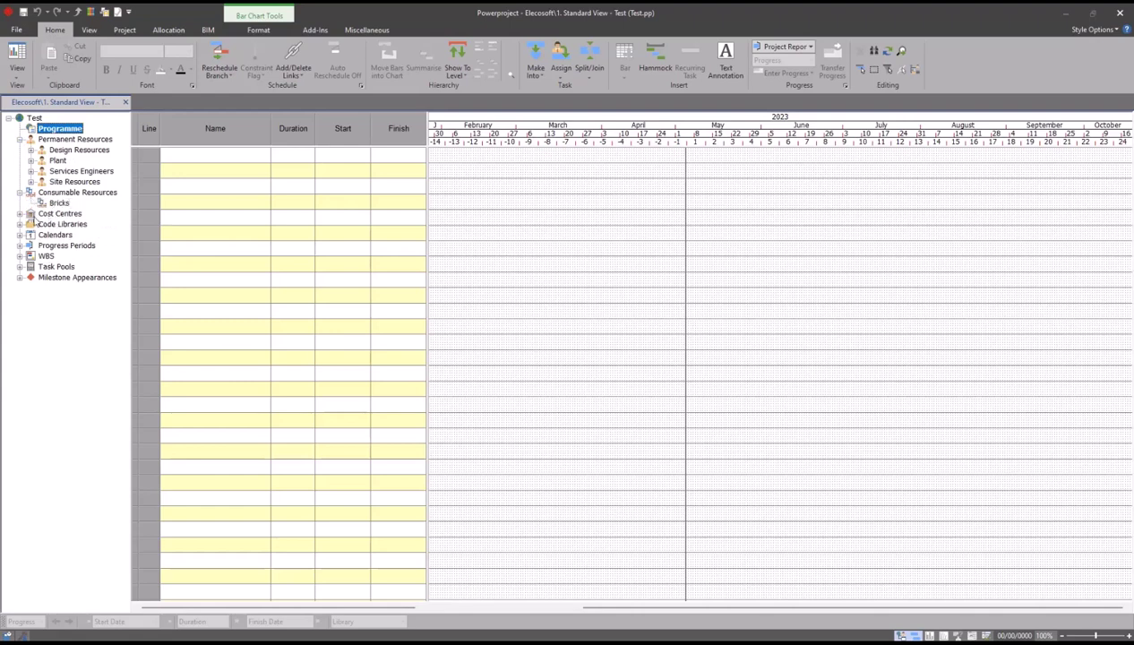
click(20, 215)
click(20, 256)
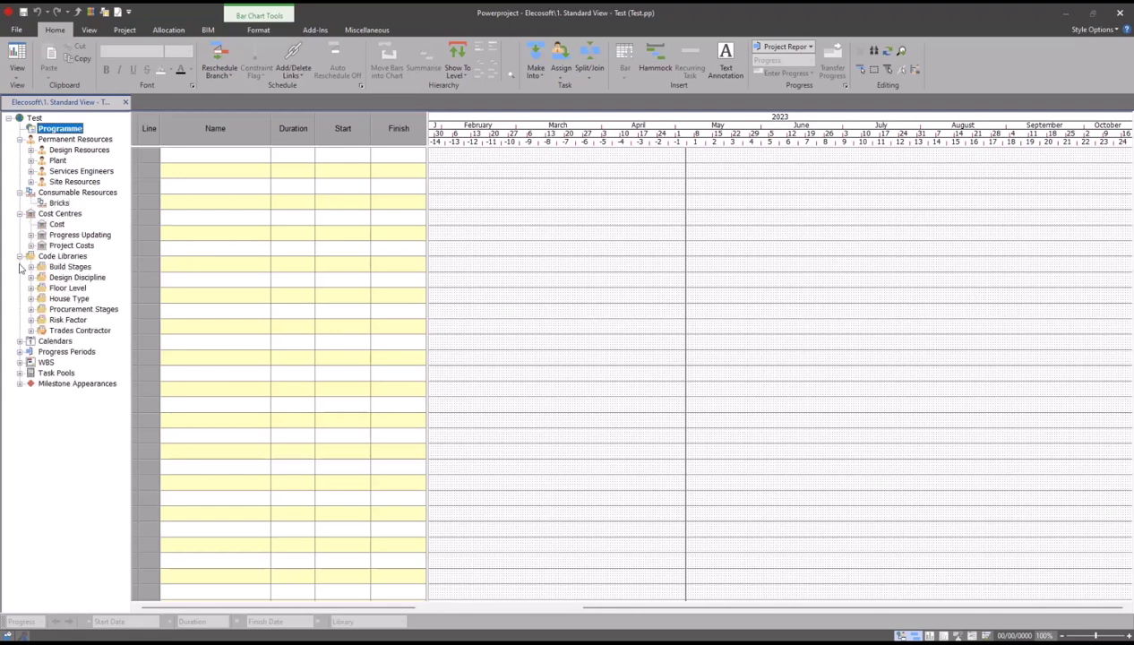
click(20, 342)
click(20, 426)
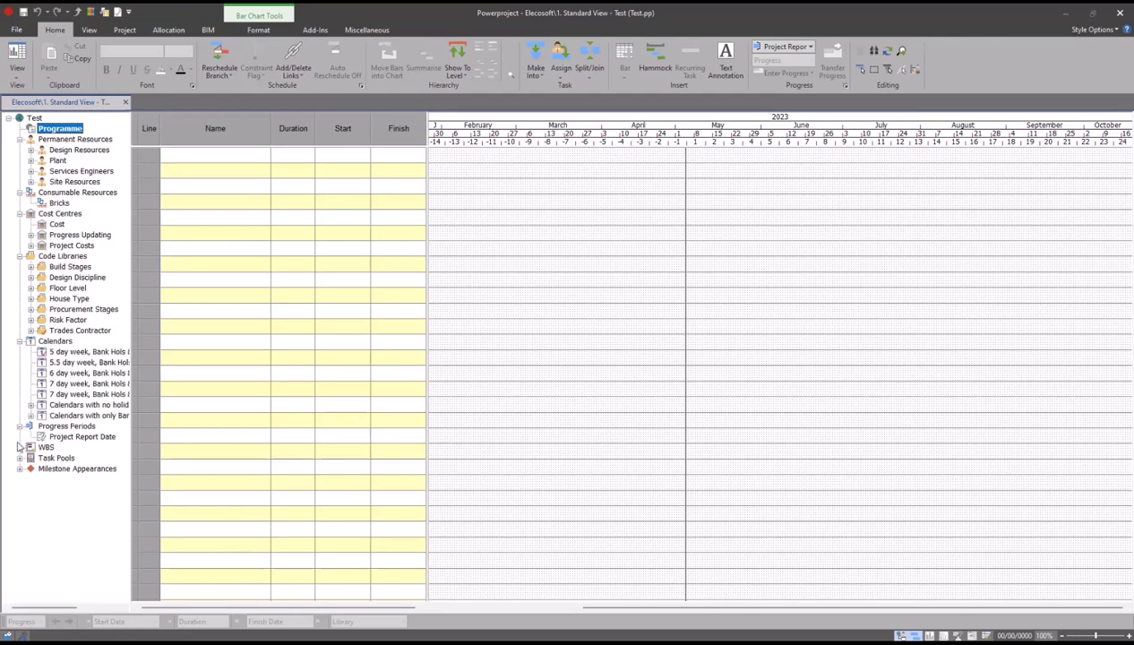
click(19, 447)
click(19, 469)
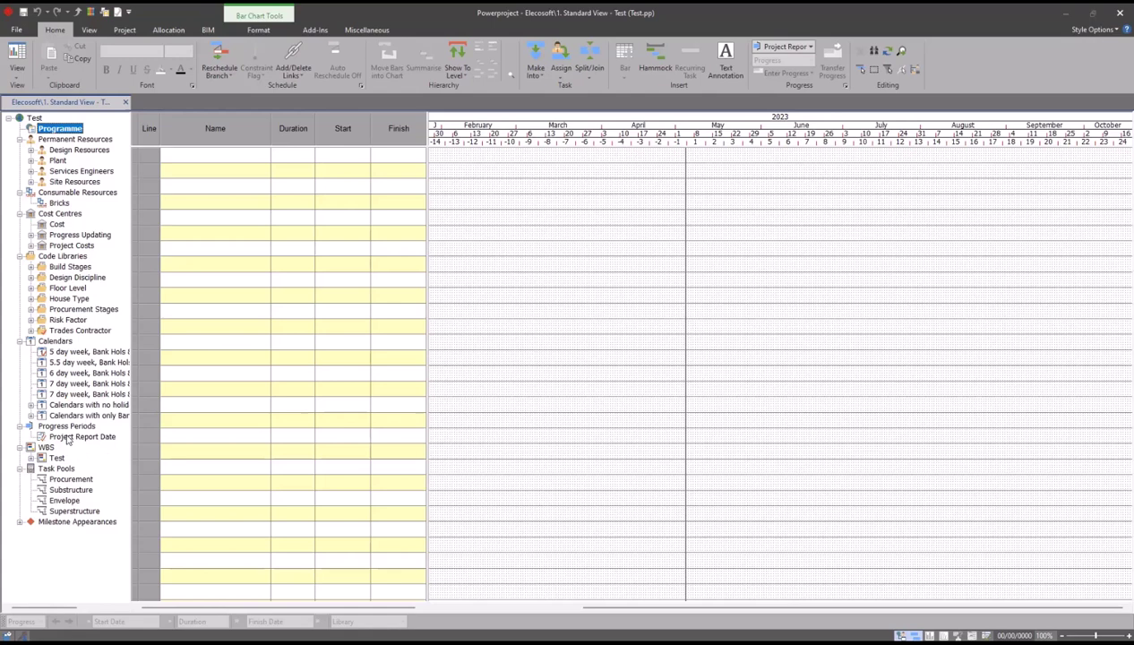
click(20, 425)
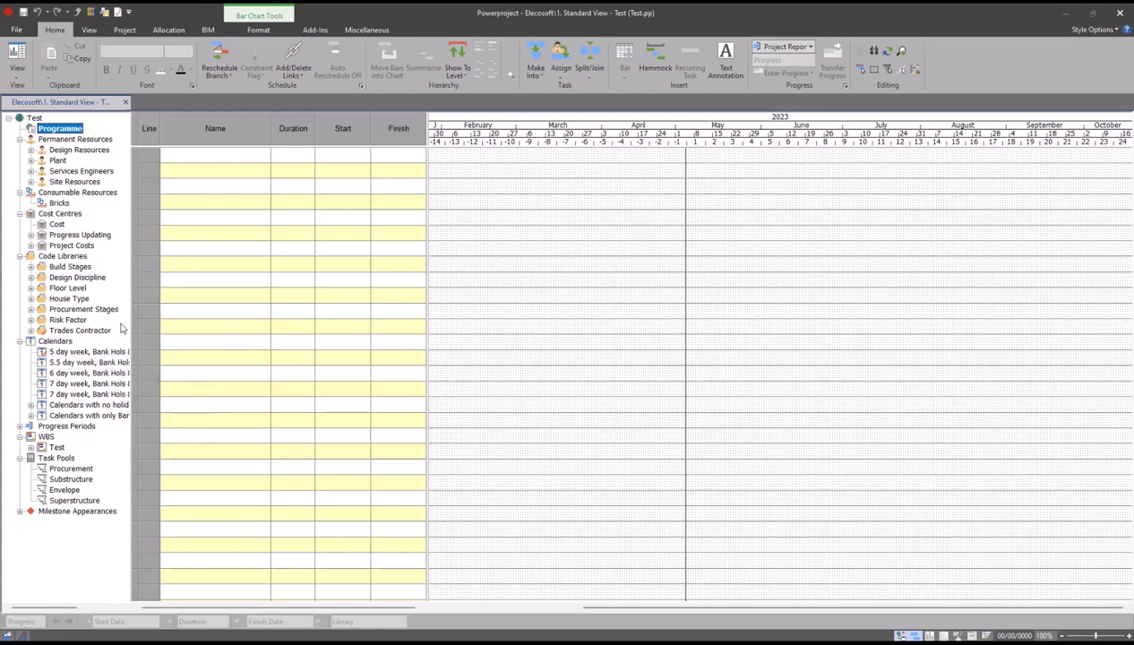
click(90, 30)
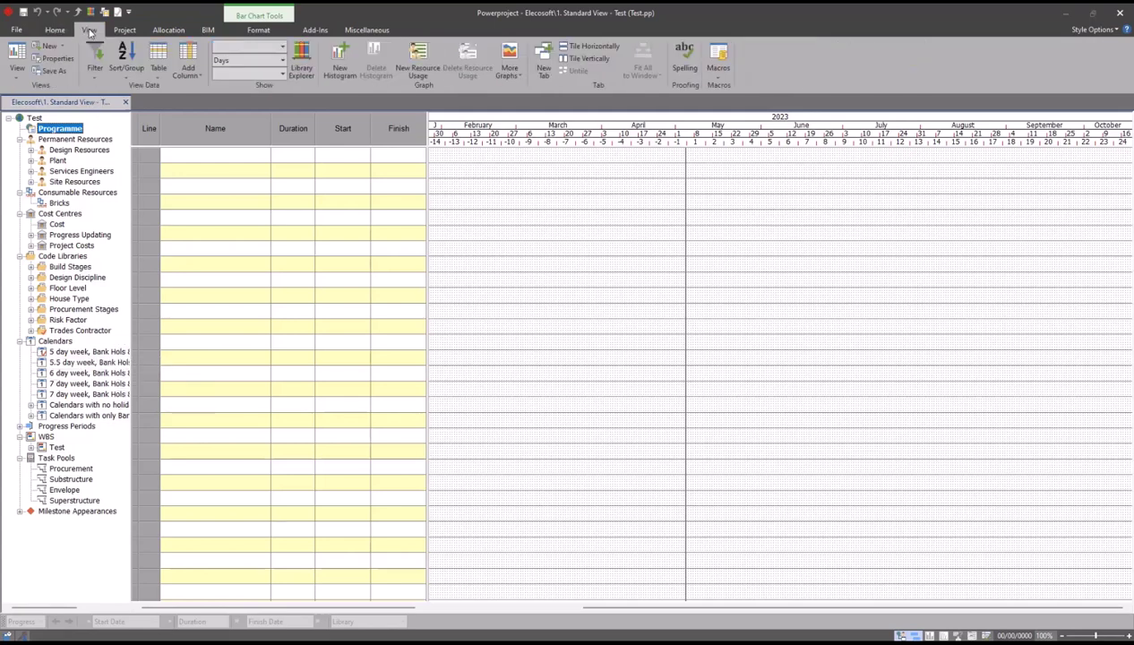
click(17, 69)
mouse_move(61, 182)
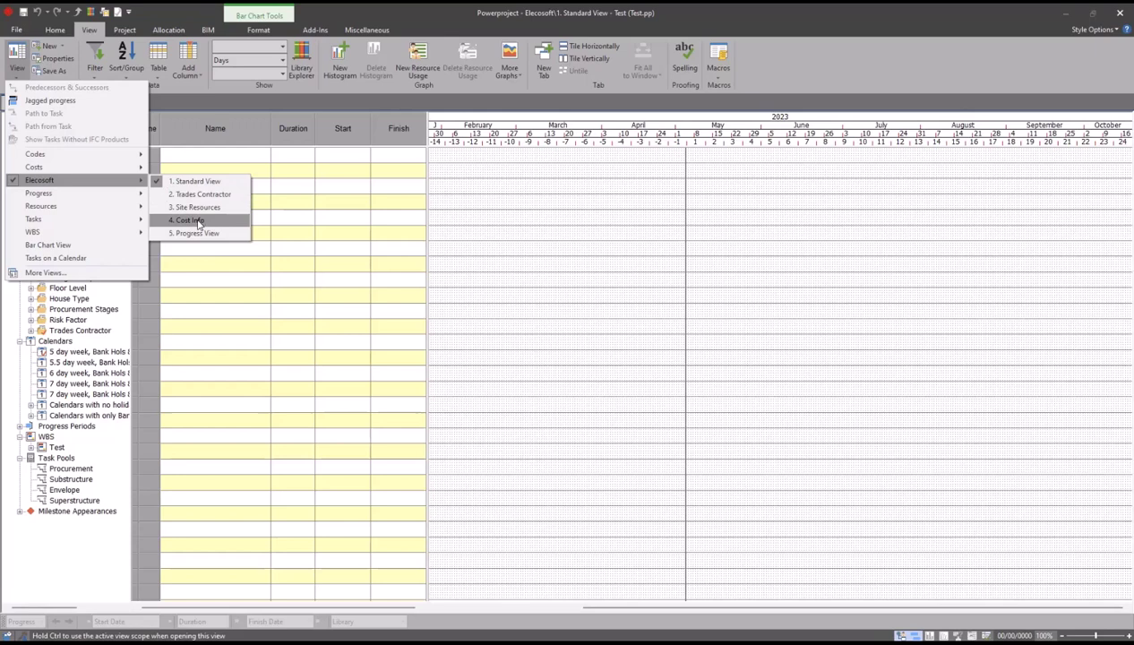
click(95, 57)
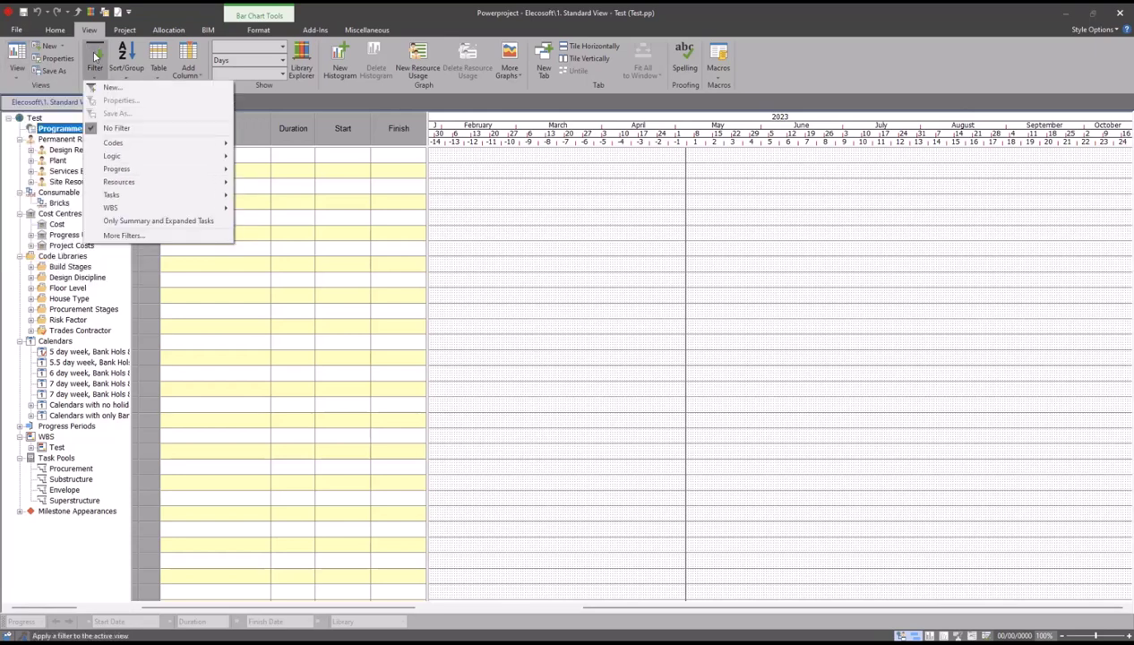
click(126, 59)
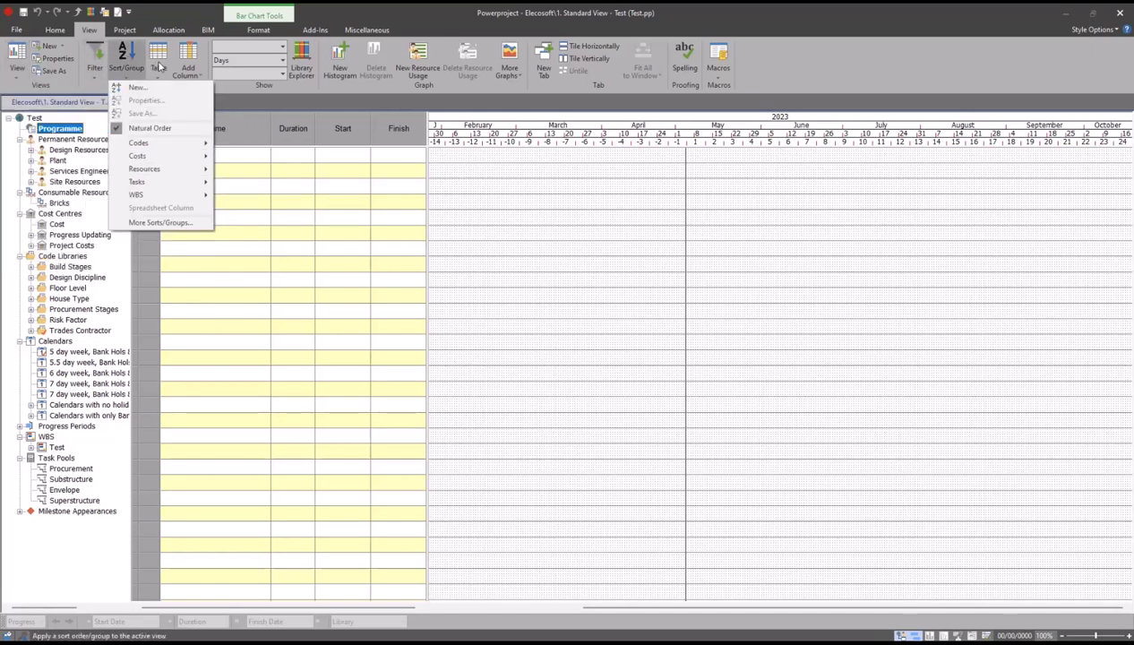
click(159, 67)
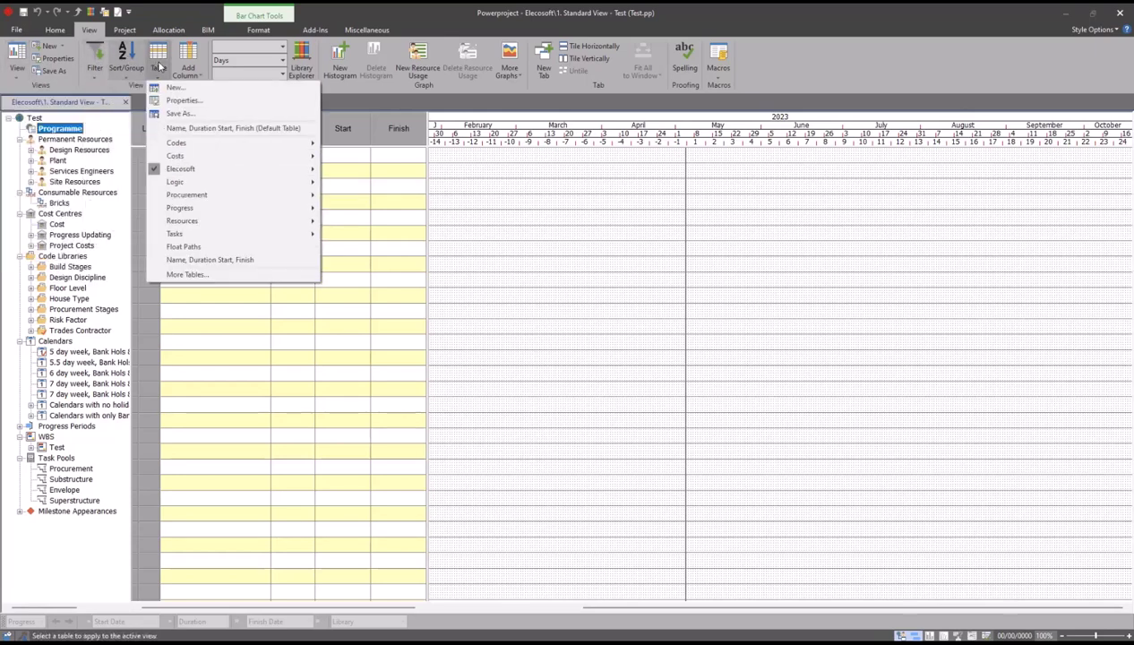
click(494, 239)
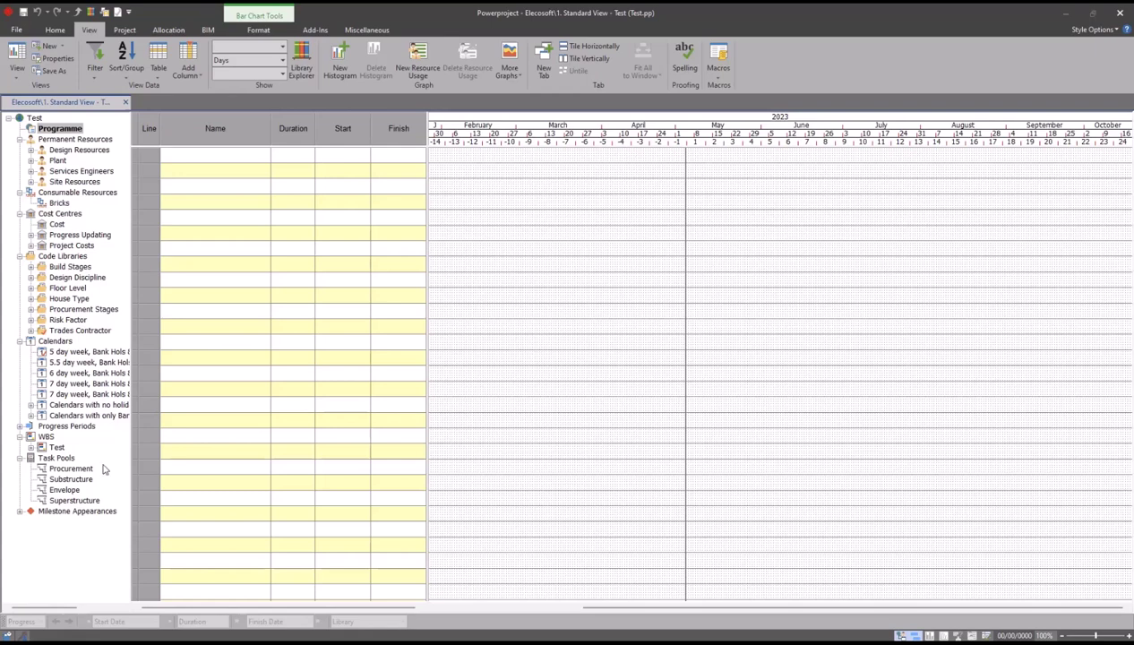
View each task pool in turn, ending on Procurement's Short, Medium and Long tasks (8w, 16w, 26w).
click(65, 474)
double_click(70, 480)
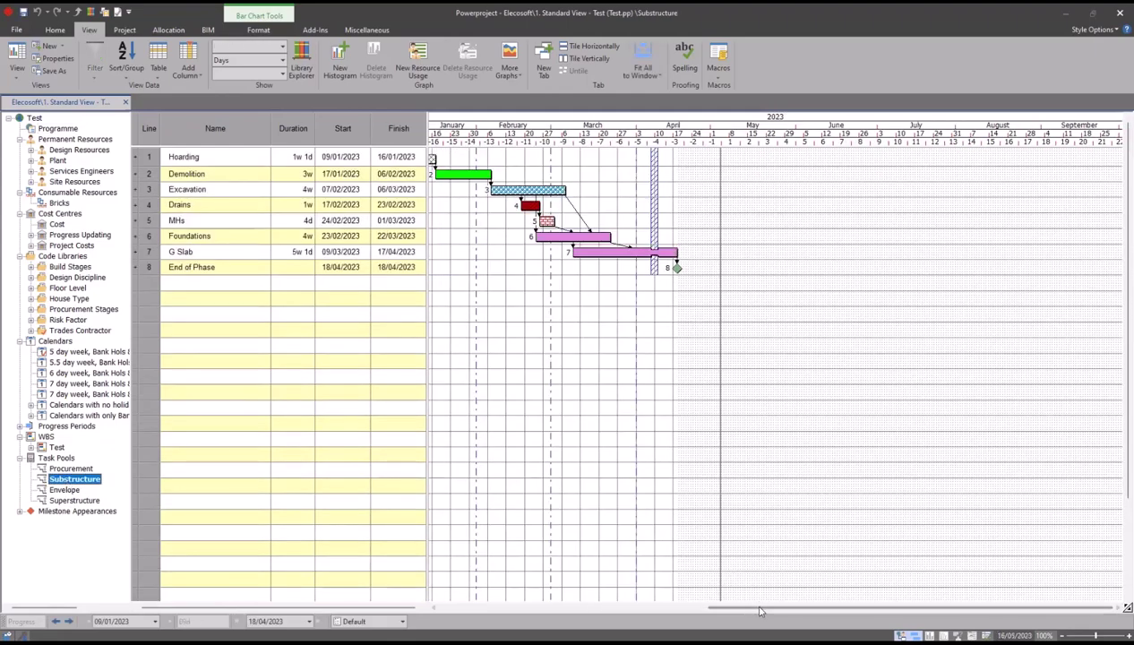
drag(737, 610, 705, 615)
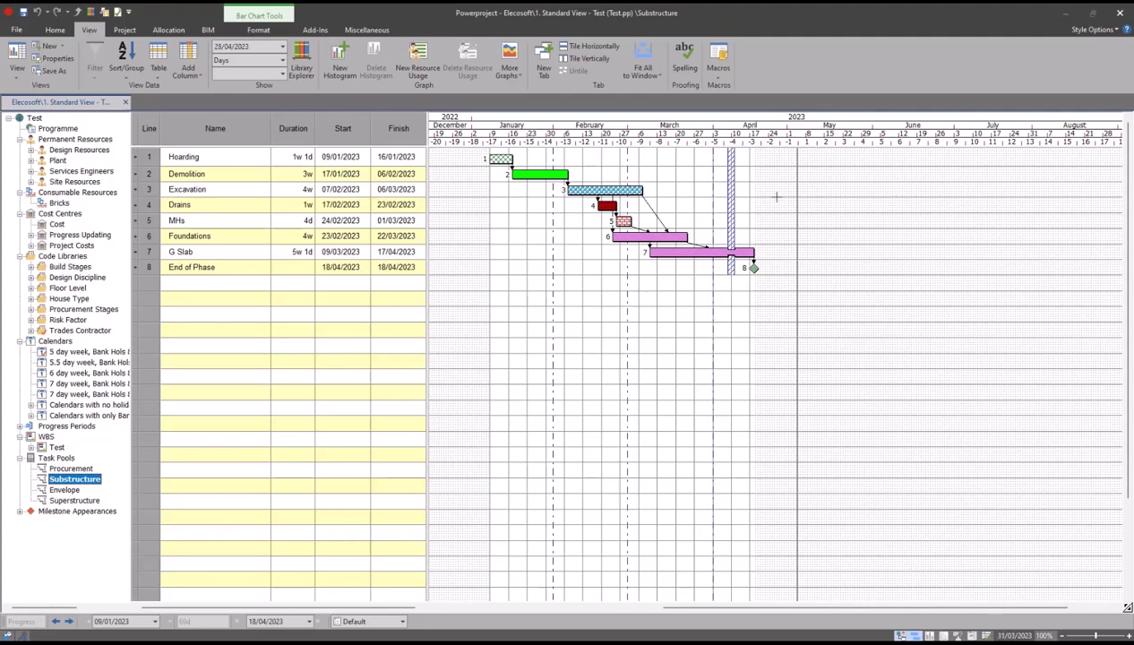
click(69, 491)
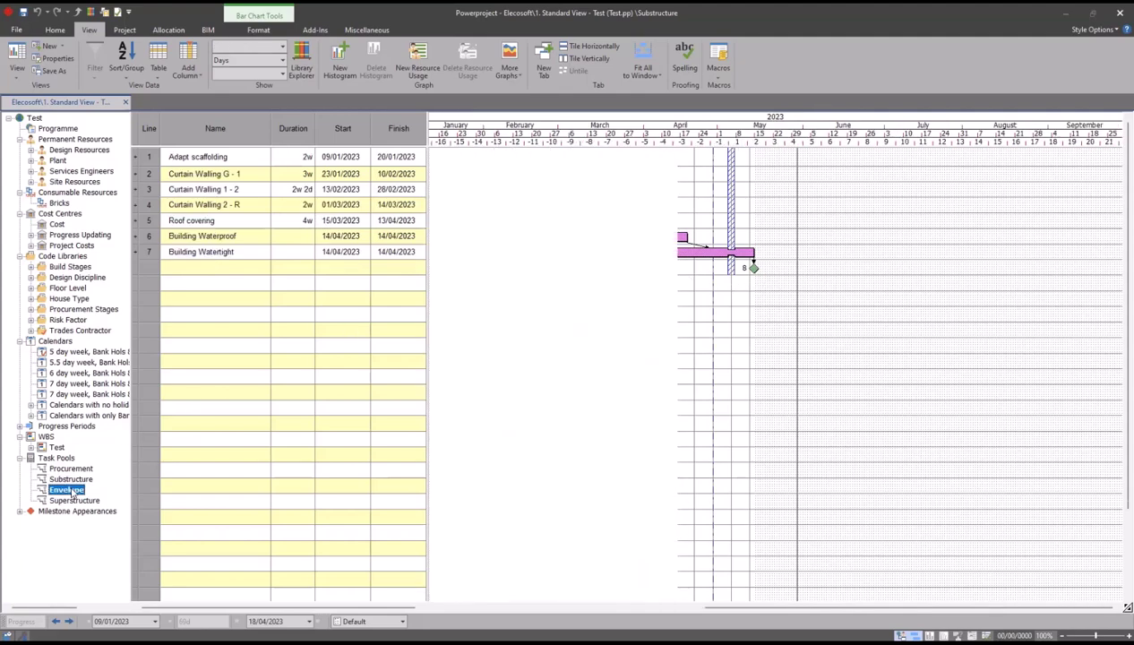
click(76, 499)
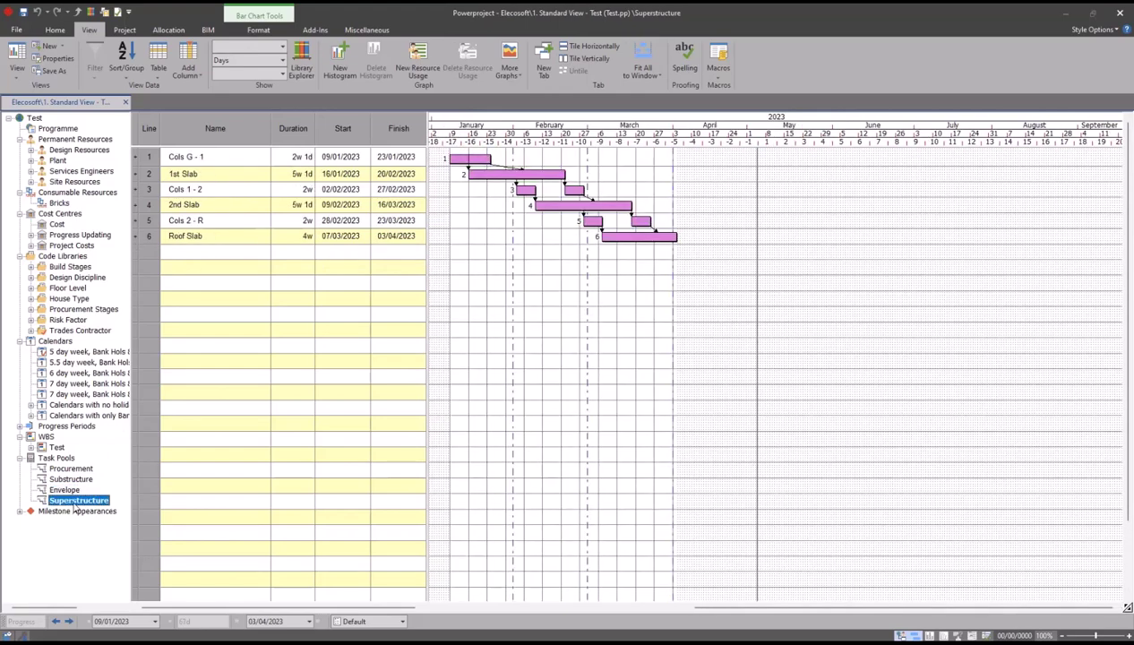
click(68, 469)
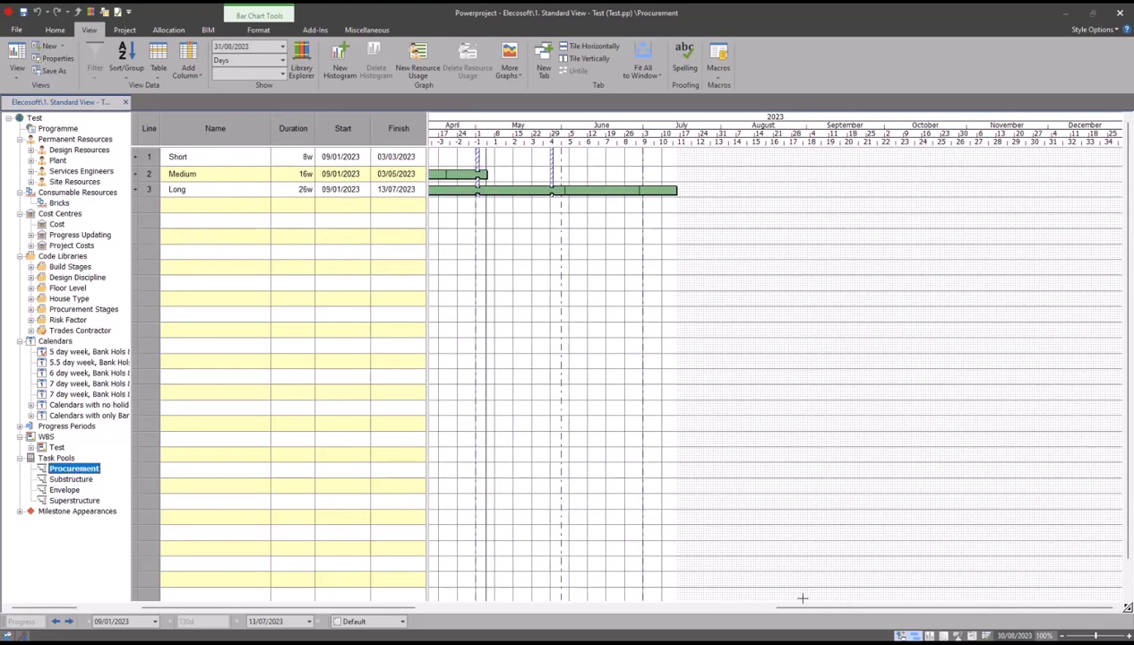
drag(803, 608, 658, 623)
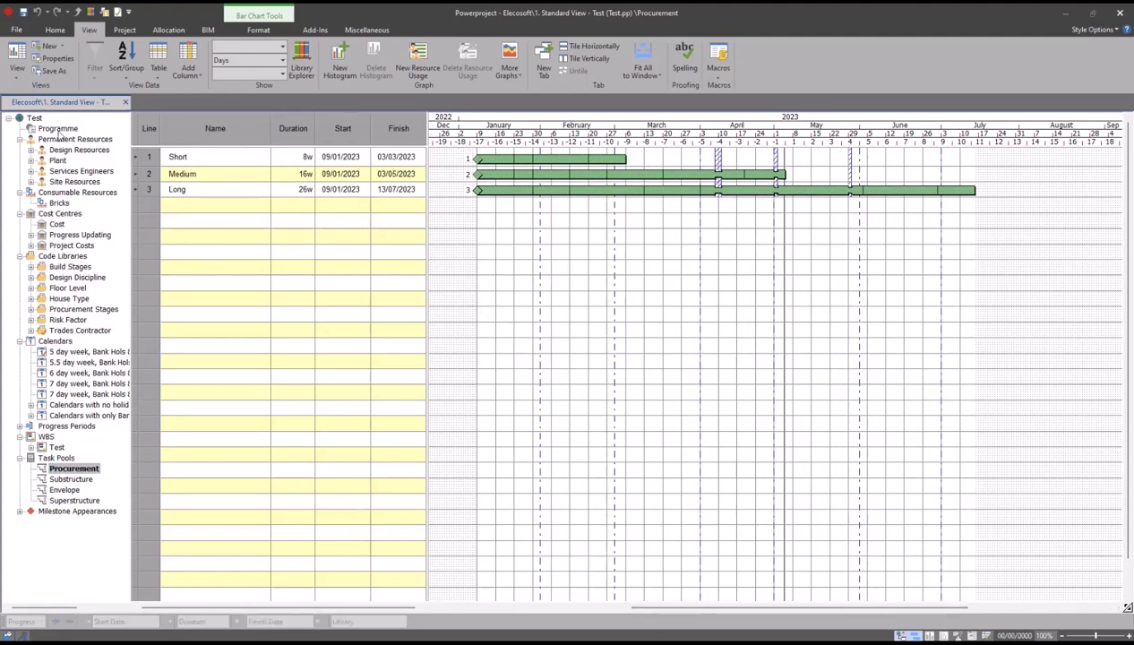
Drop the Substructure pool, then the Envelope pool below row 9, into the programme.
click(59, 130)
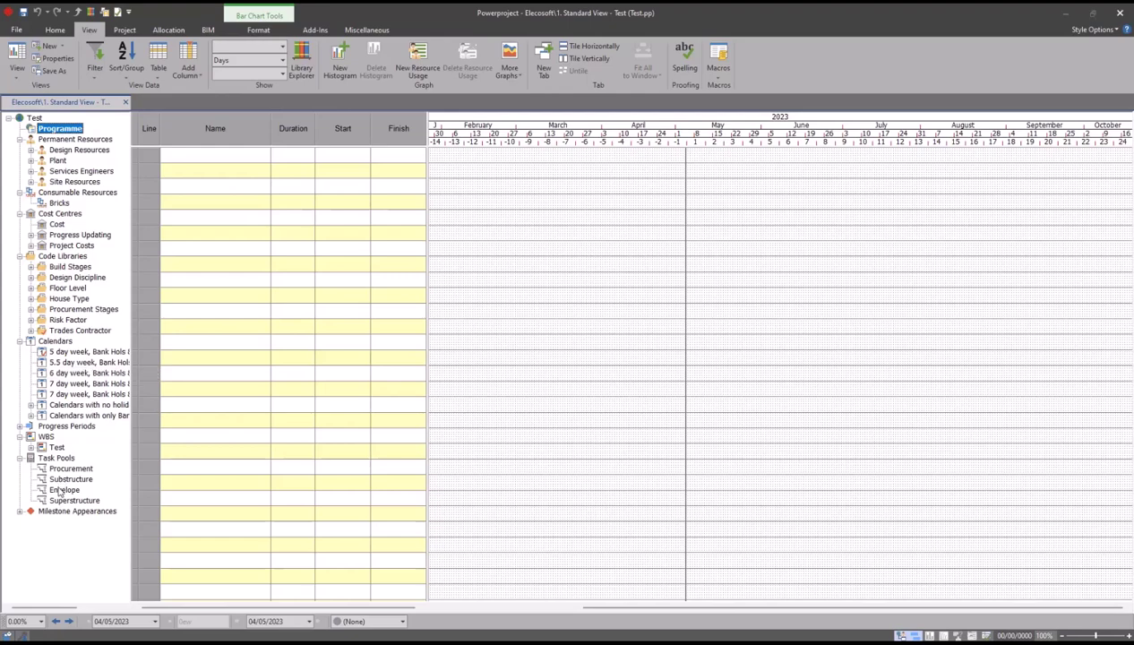
drag(70, 479, 821, 154)
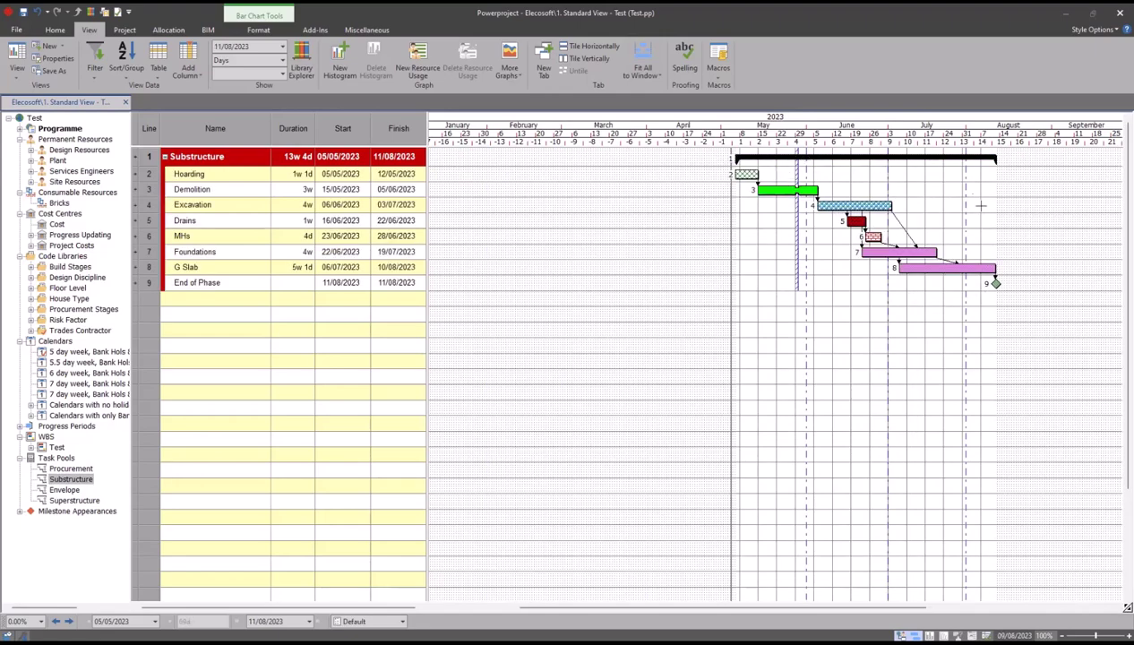
drag(752, 608, 907, 608)
drag(74, 494, 1026, 298)
drag(796, 608, 870, 607)
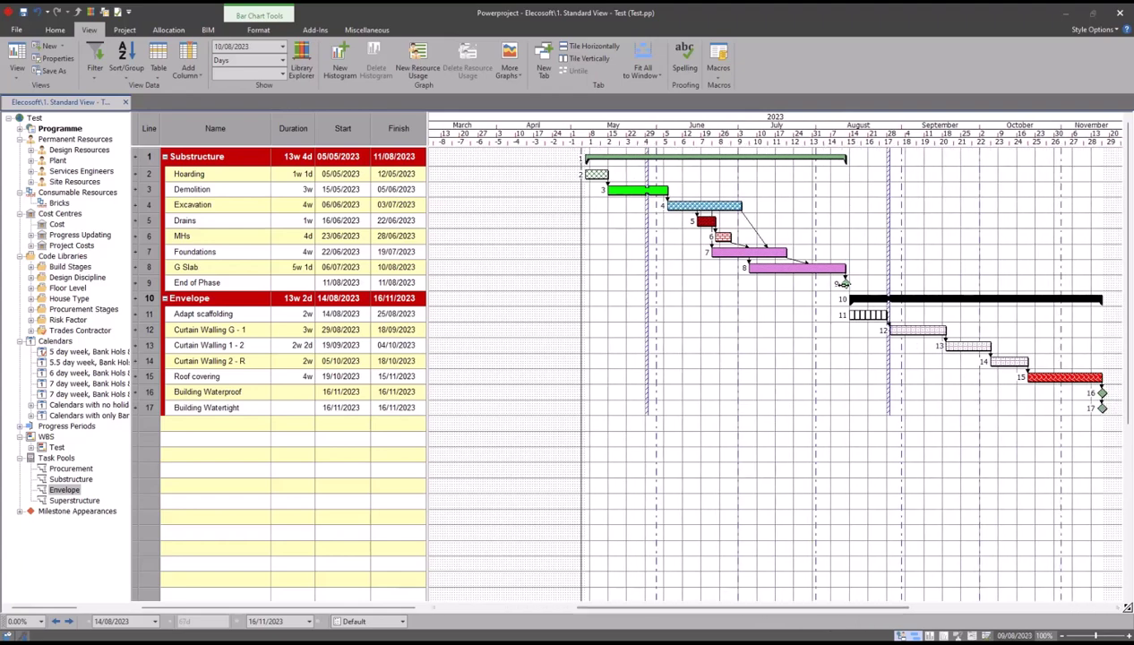
drag(835, 284, 842, 313)
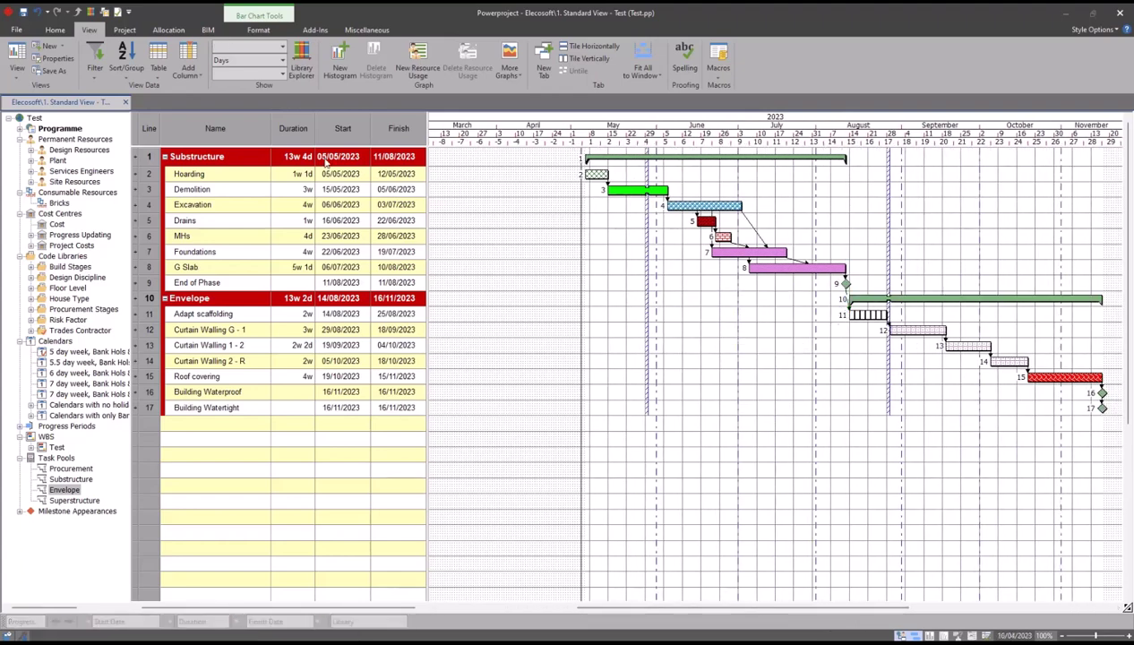
Link the End of Phase milestone to Adapt scaffolding and reschedule, accepting the progress period warning.
click(56, 29)
click(218, 56)
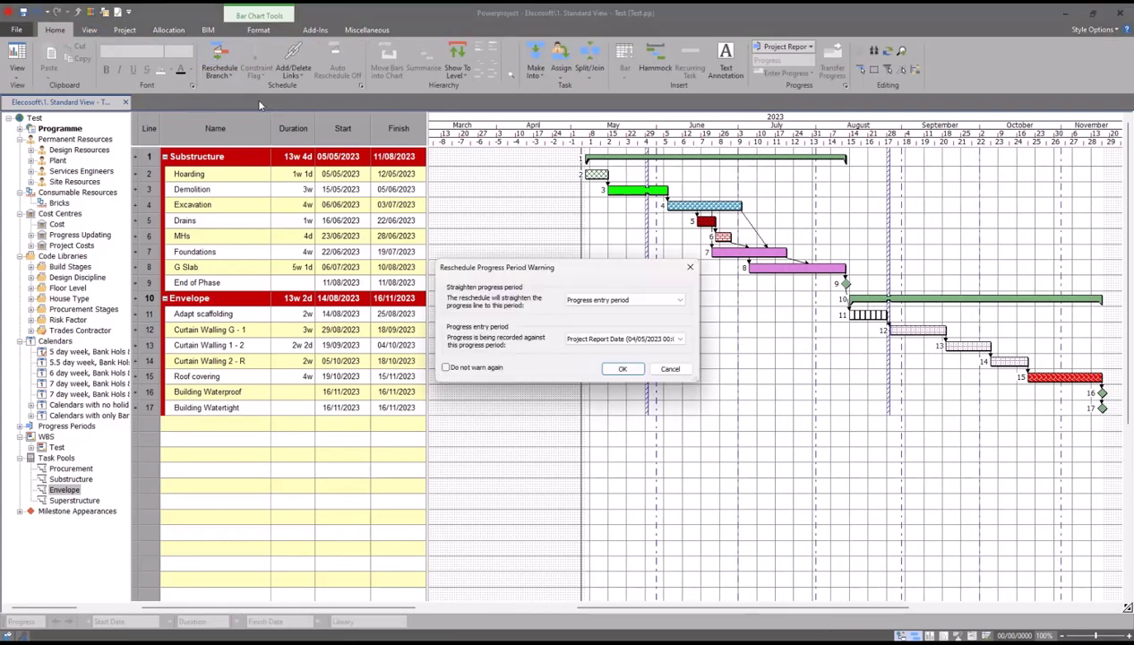
click(616, 365)
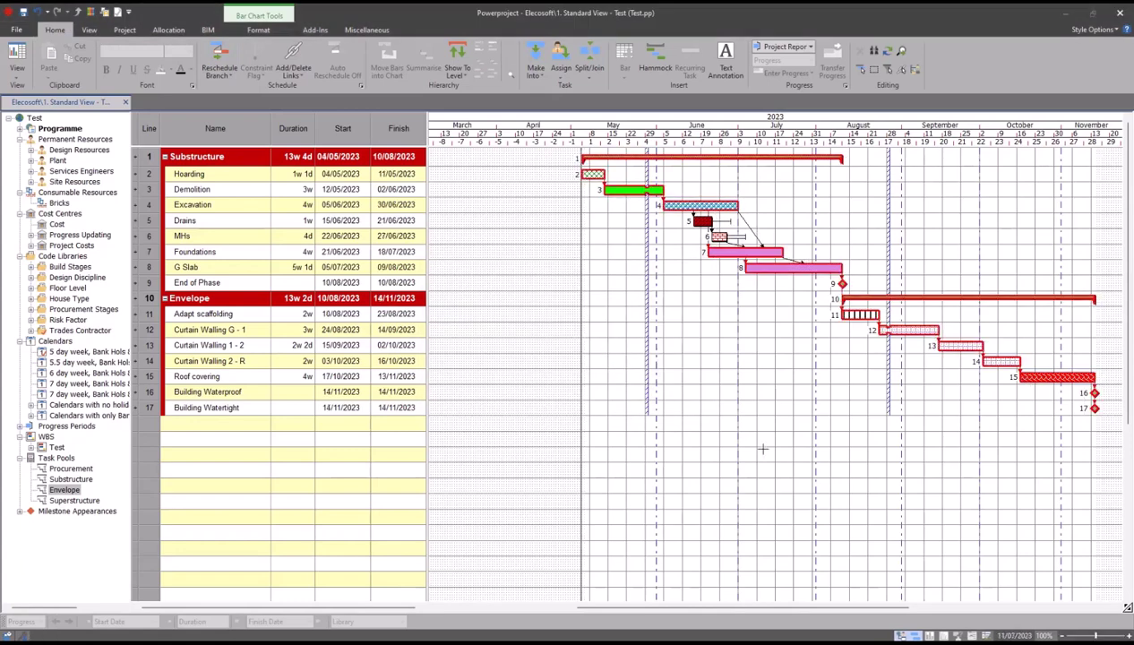
drag(705, 606, 762, 618)
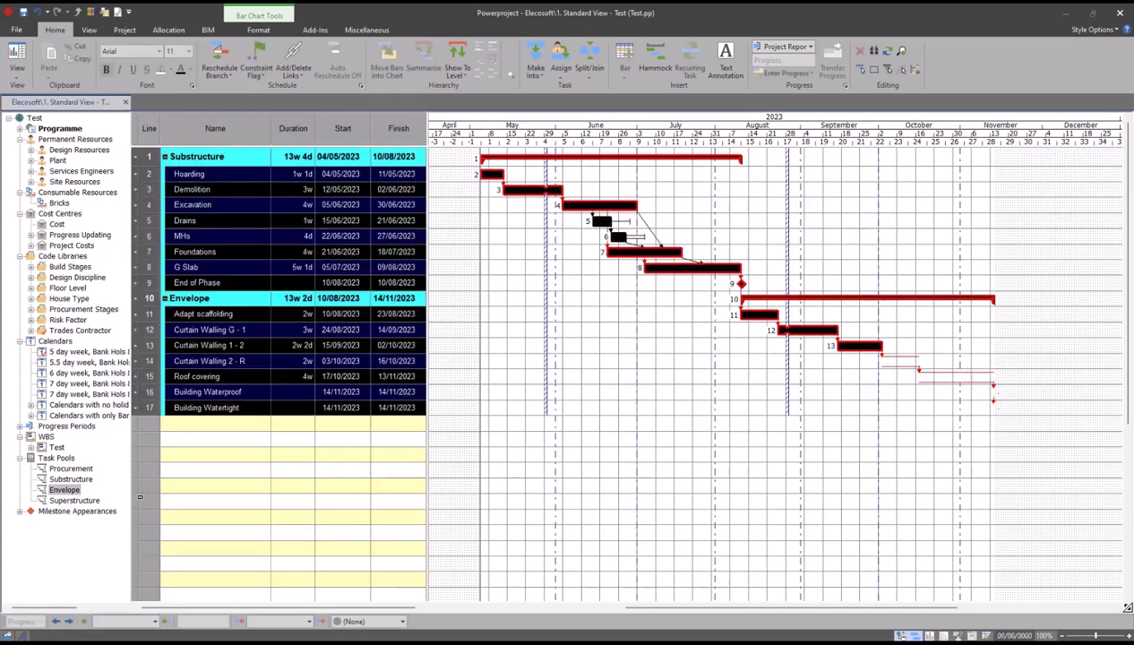
Select all 17 tasks with Ctrl+A and delete them.
key(ctrl+a)
key(Delete)
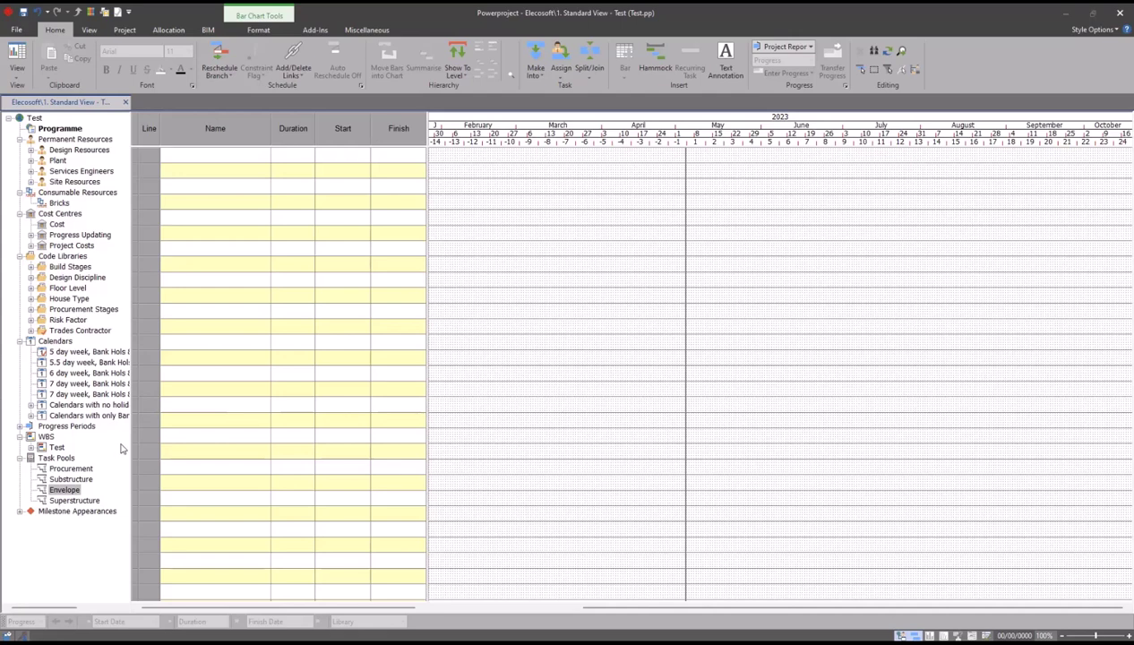
Begin Save As to the Desktop with the file name changed to Test Template.
click(17, 29)
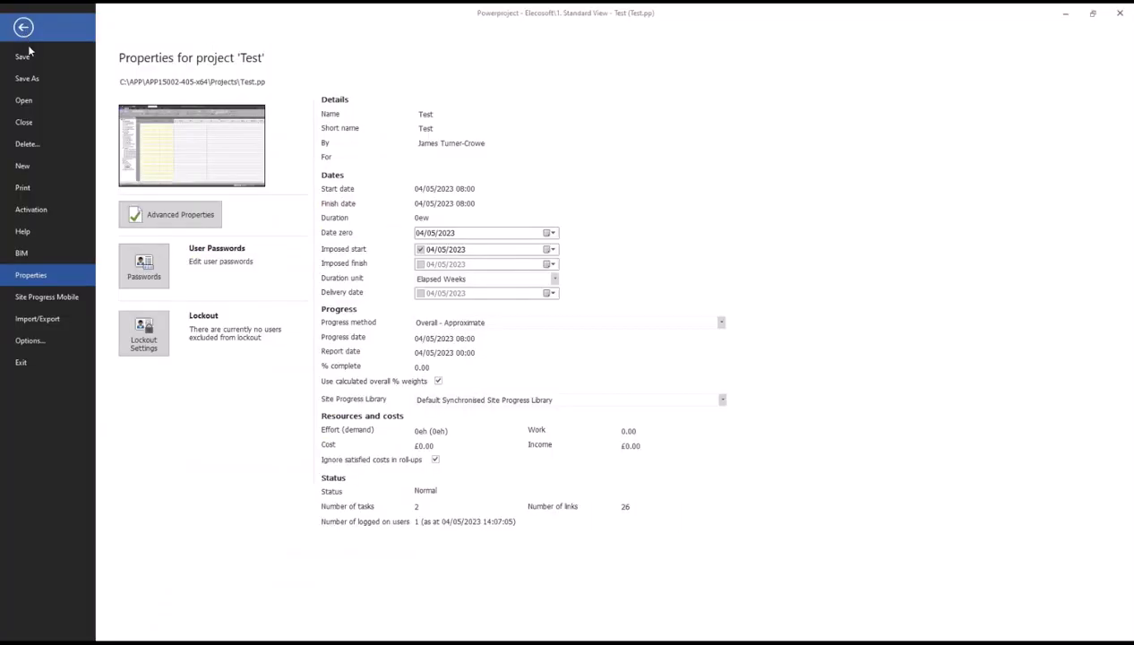
click(43, 81)
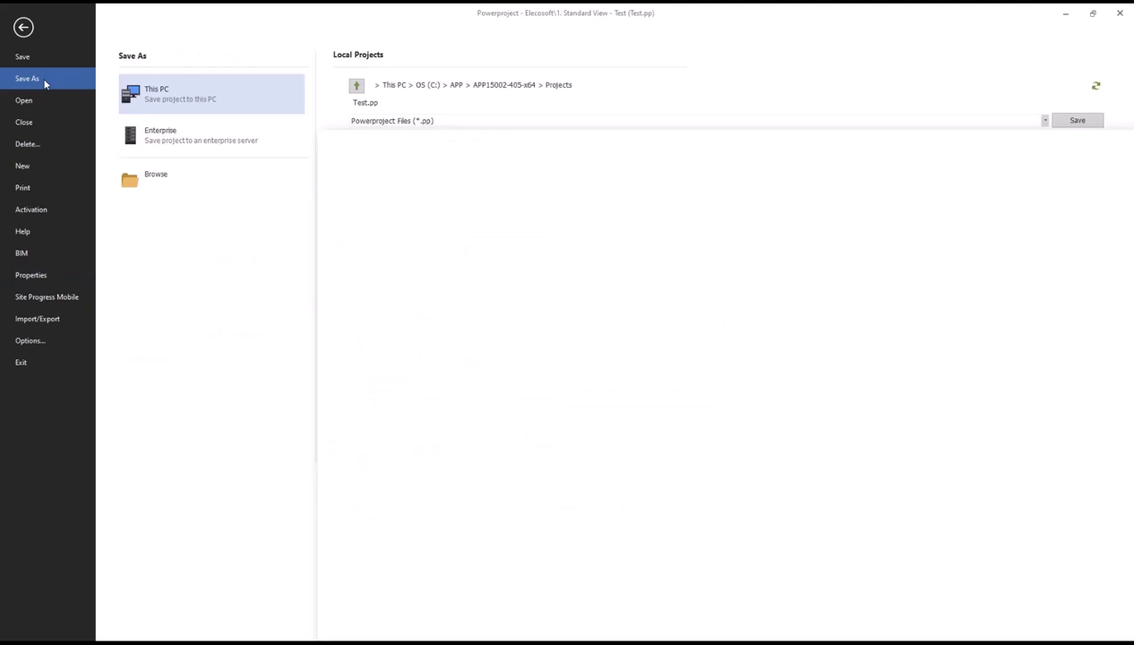
click(153, 185)
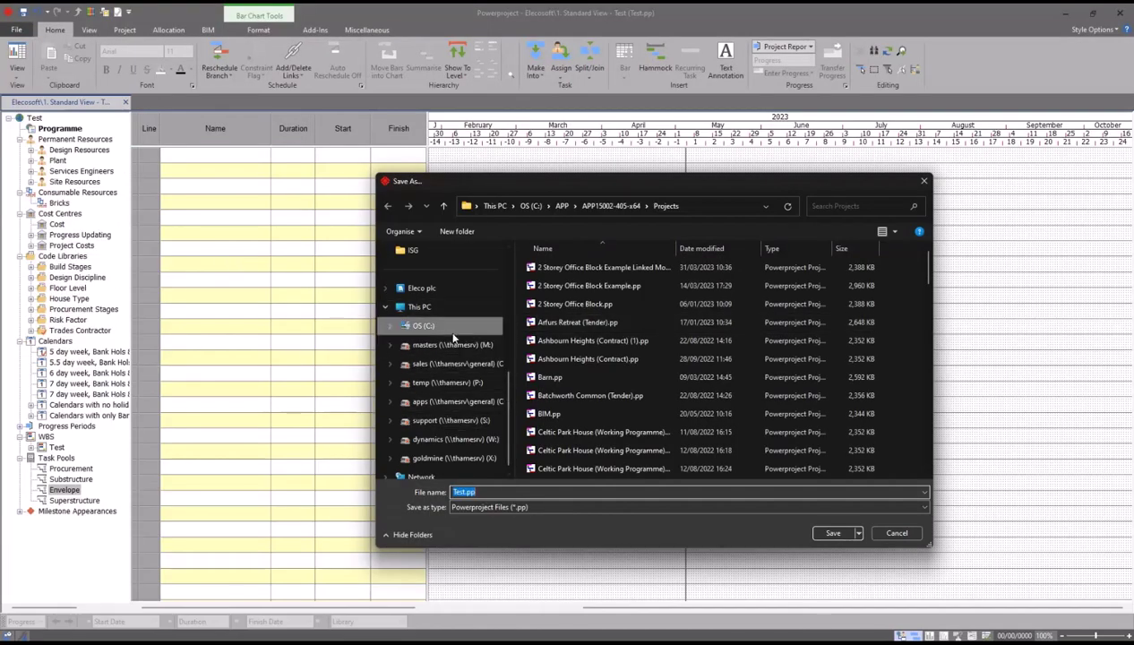
scroll(446, 329, up, 5)
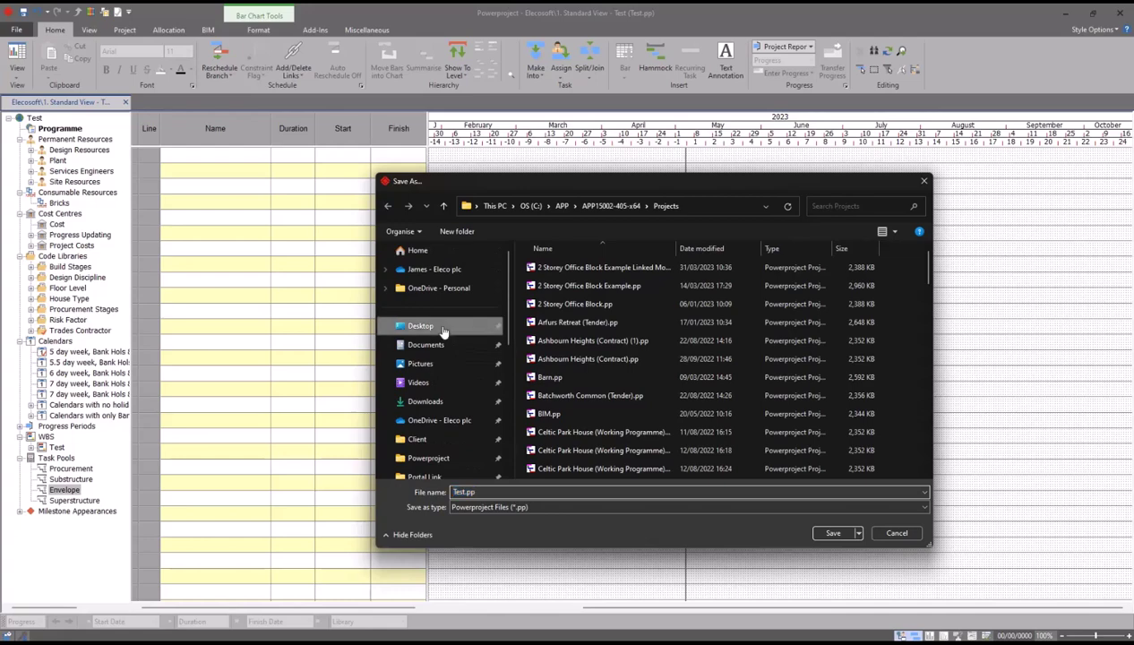
click(442, 329)
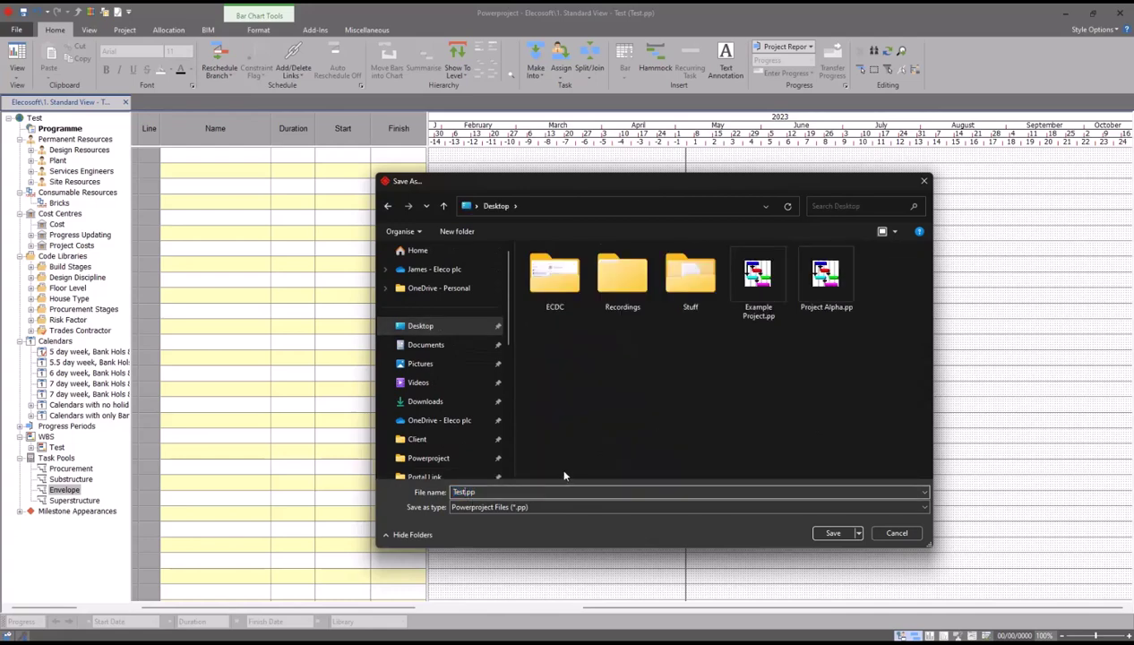
text(Template)
Save Test Template.pp to the Desktop, then copy that file from the Desktop folder.
click(833, 533)
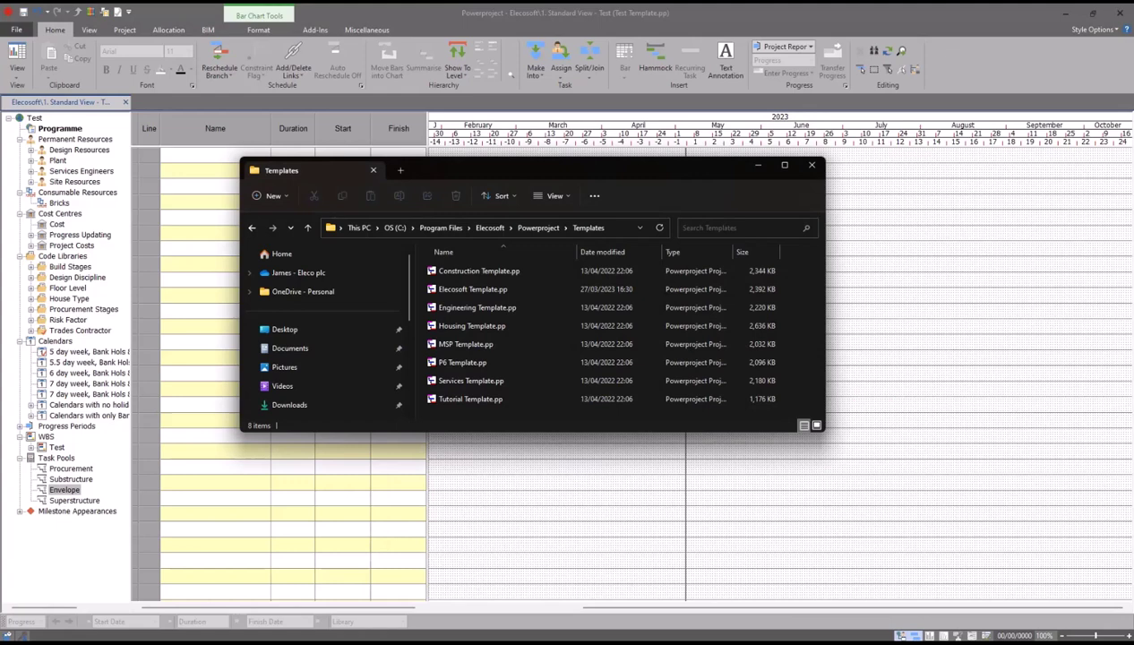
click(292, 334)
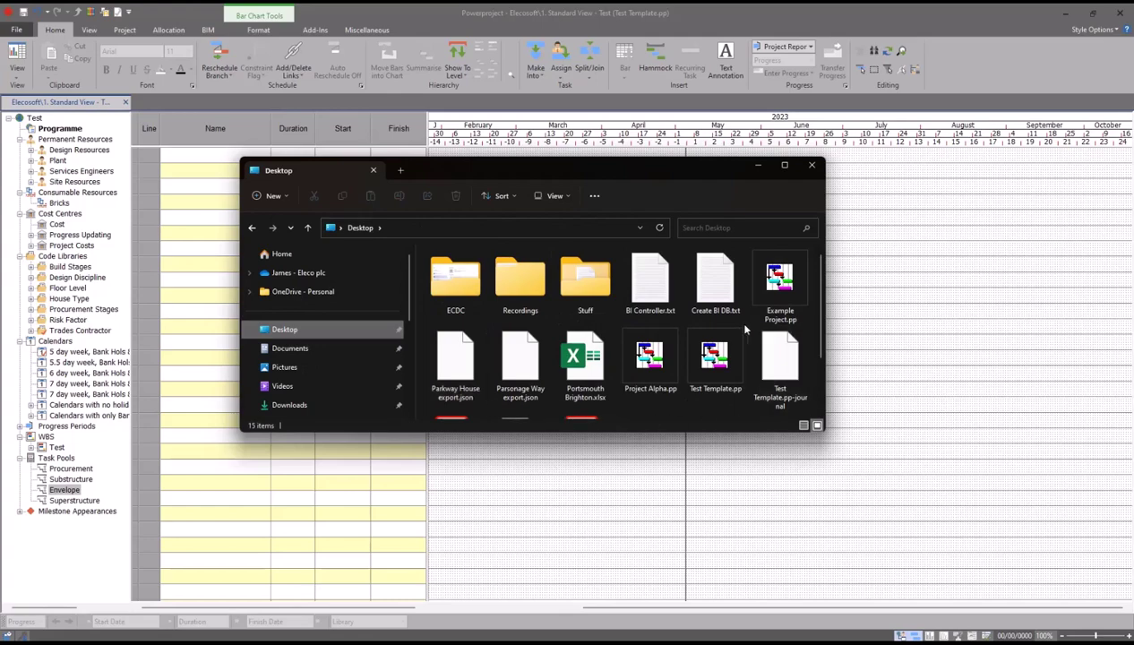
click(720, 367)
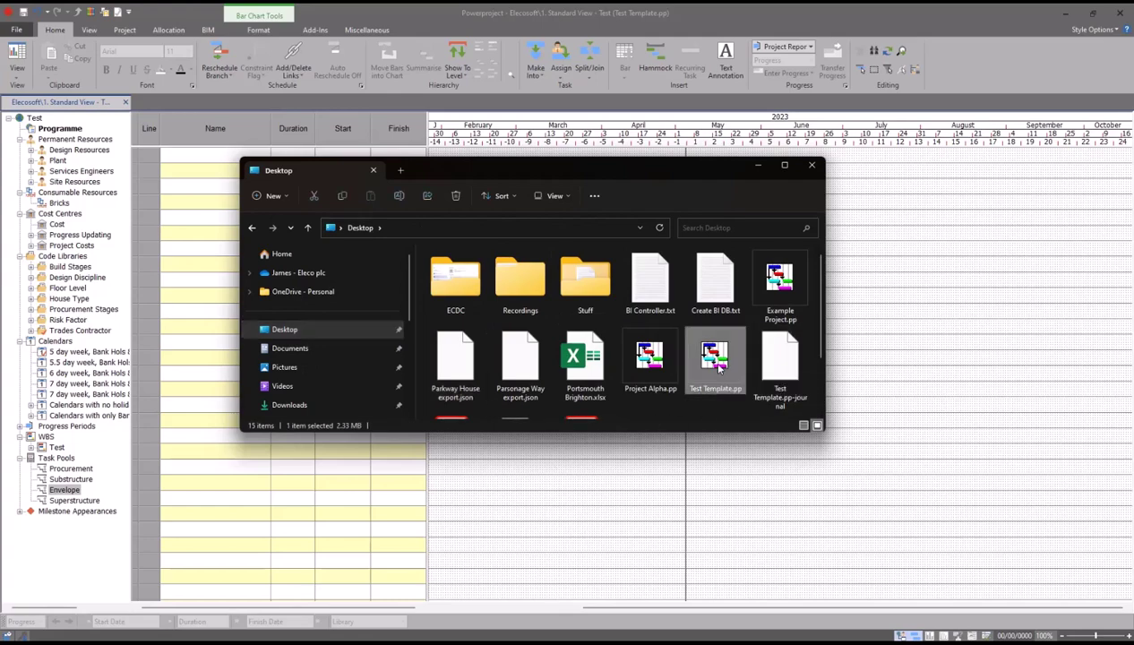
right_click(717, 366)
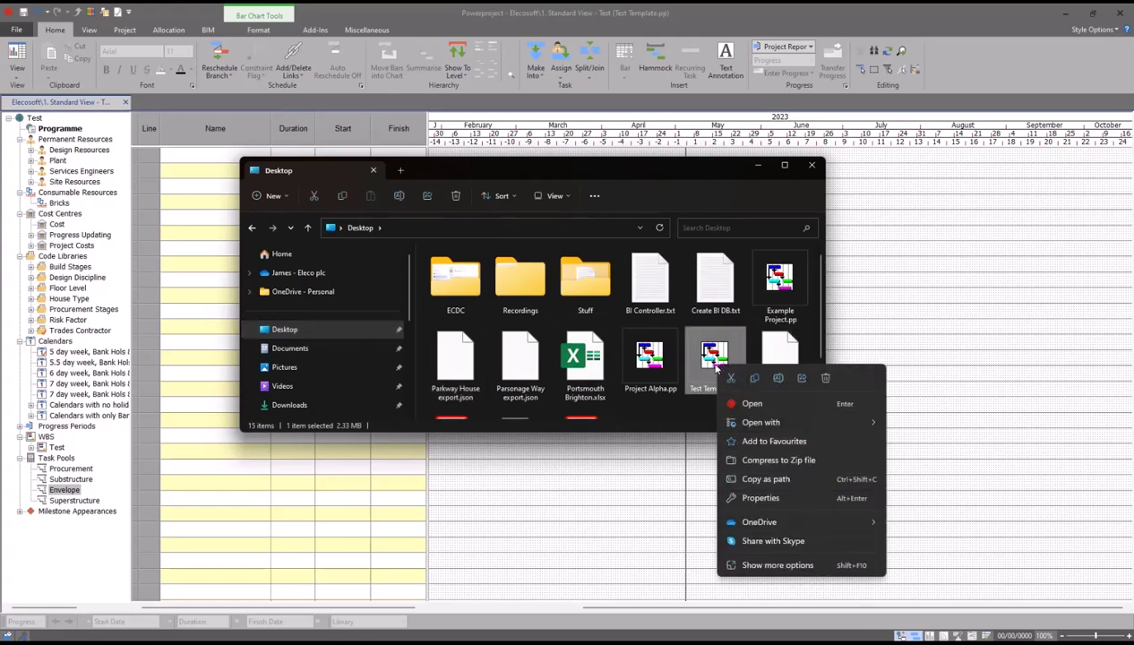
click(755, 377)
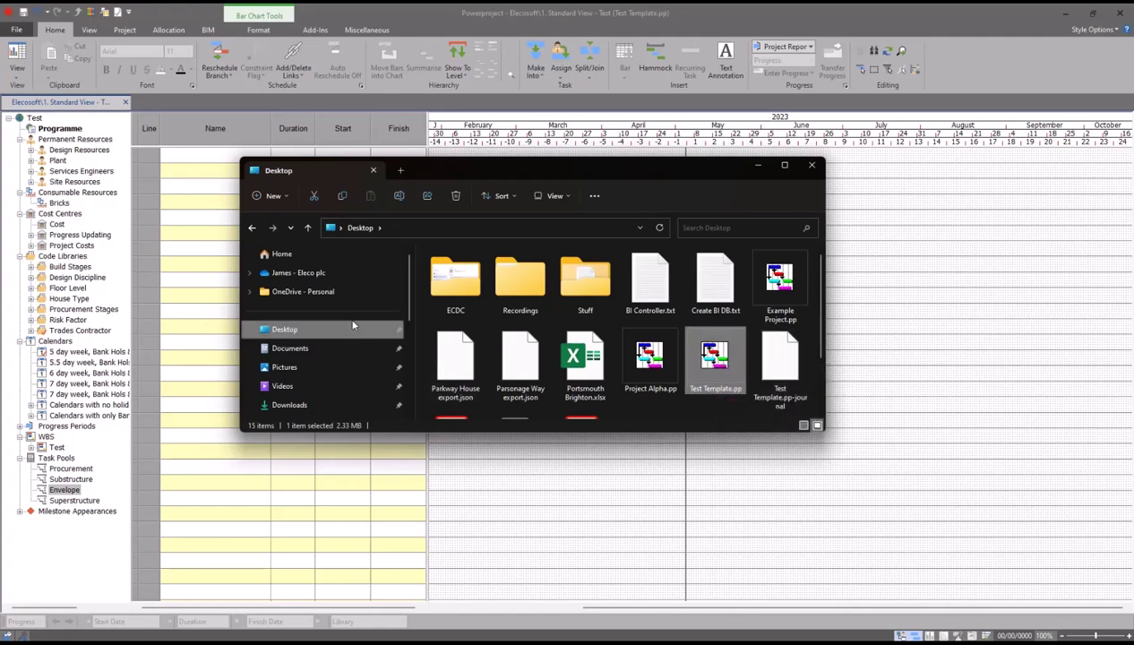
Paste Test Template.pp into the Powerproject Templates folder, granting administrator permission.
click(252, 228)
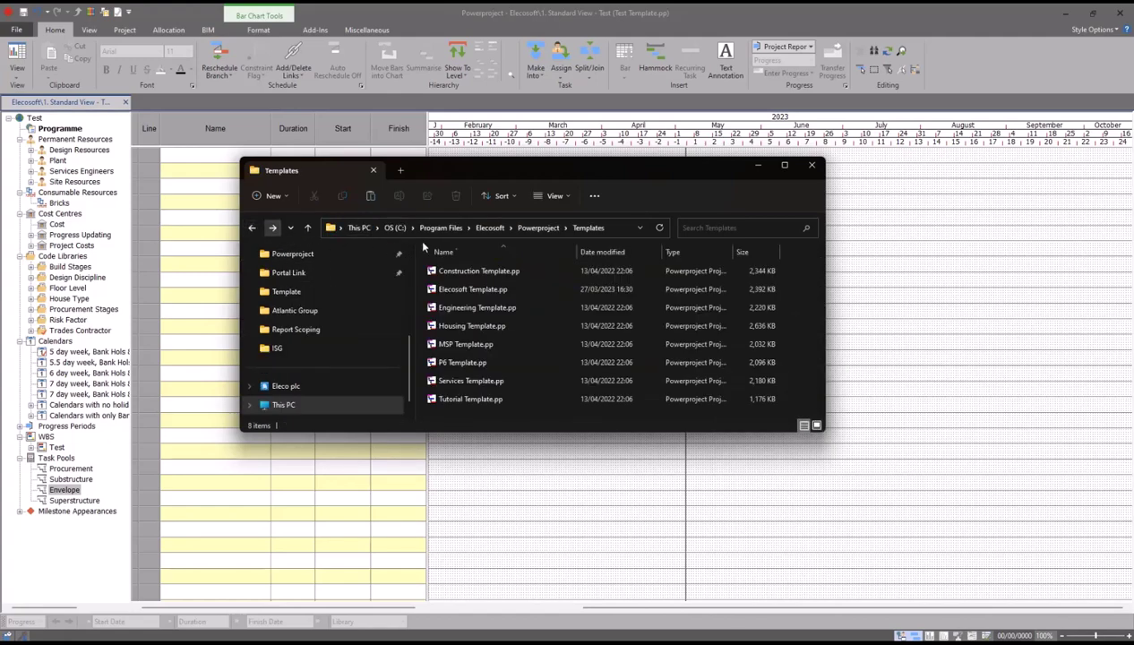
click(604, 226)
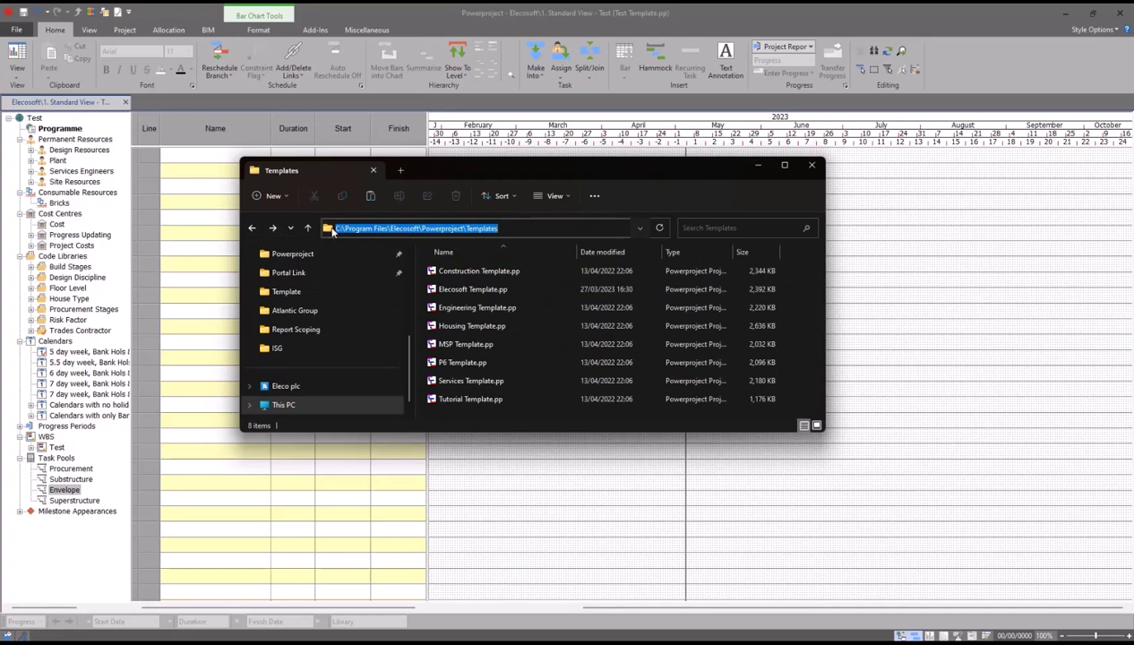
click(470, 411)
right_click(466, 408)
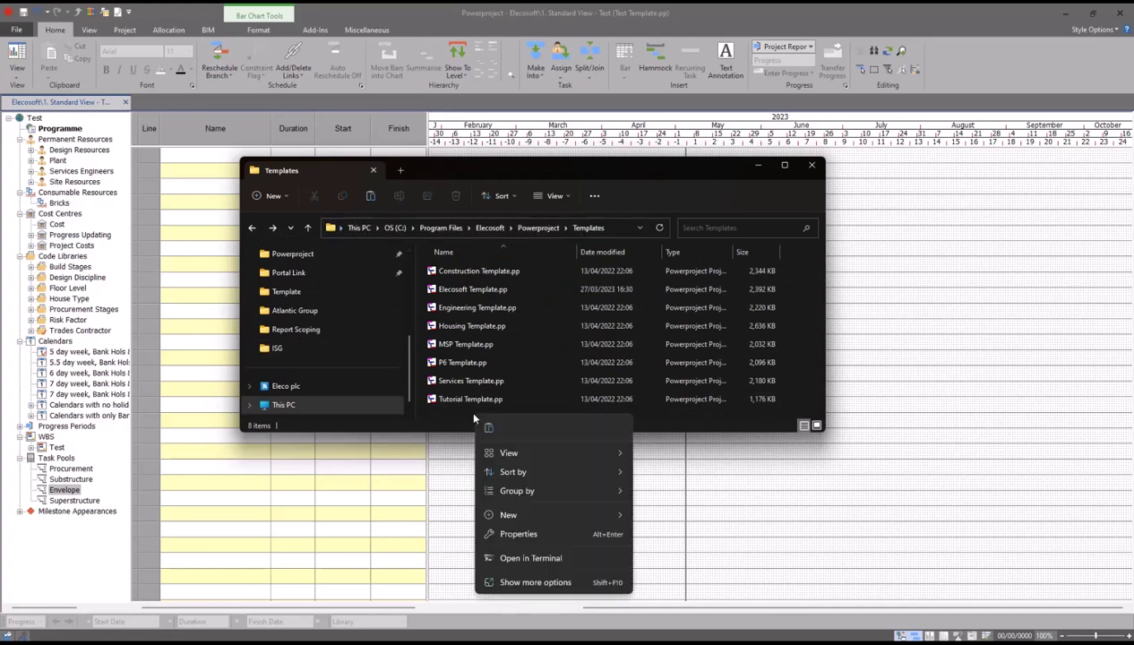
click(488, 429)
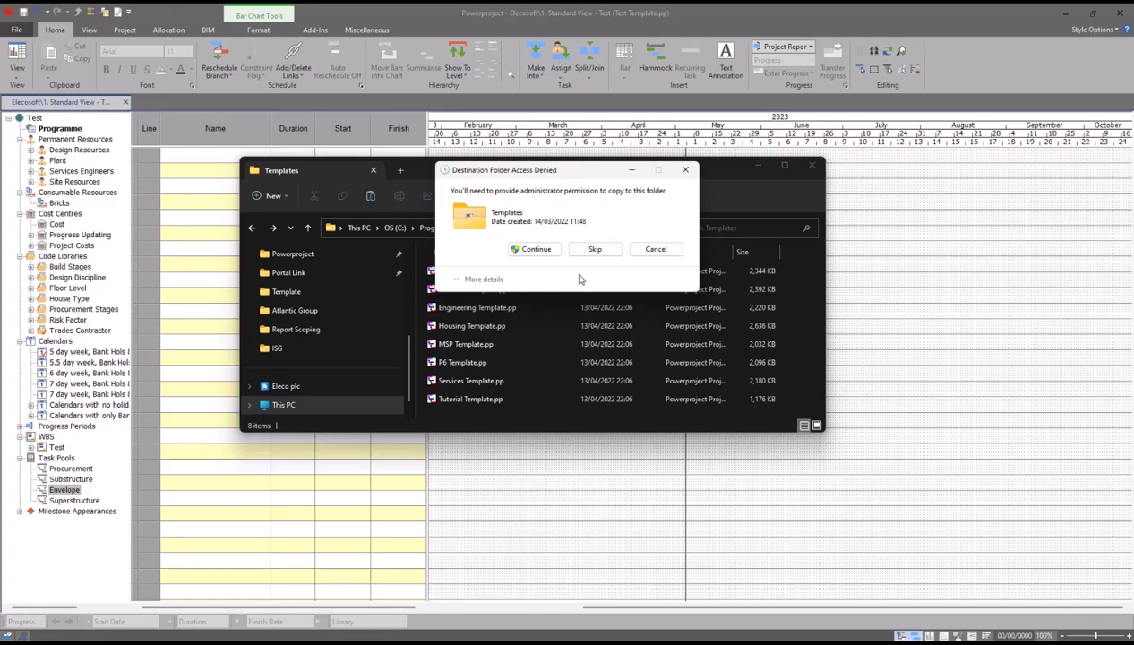
click(534, 250)
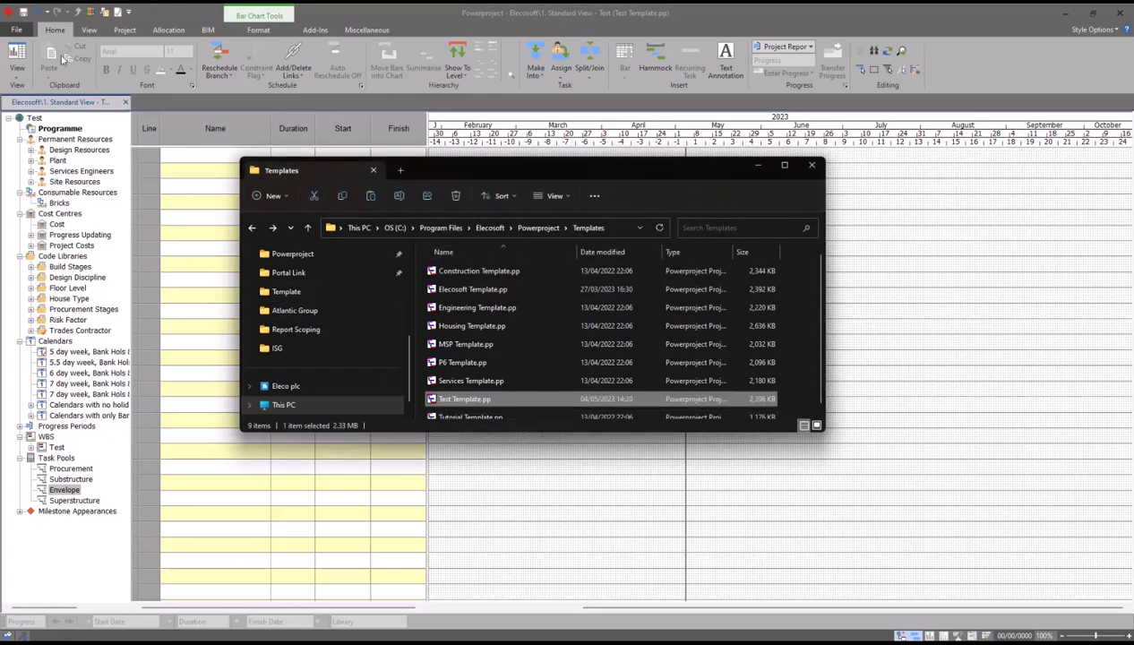
Bring up the New project templates and select the newly listed Test Template.
click(19, 31)
click(38, 165)
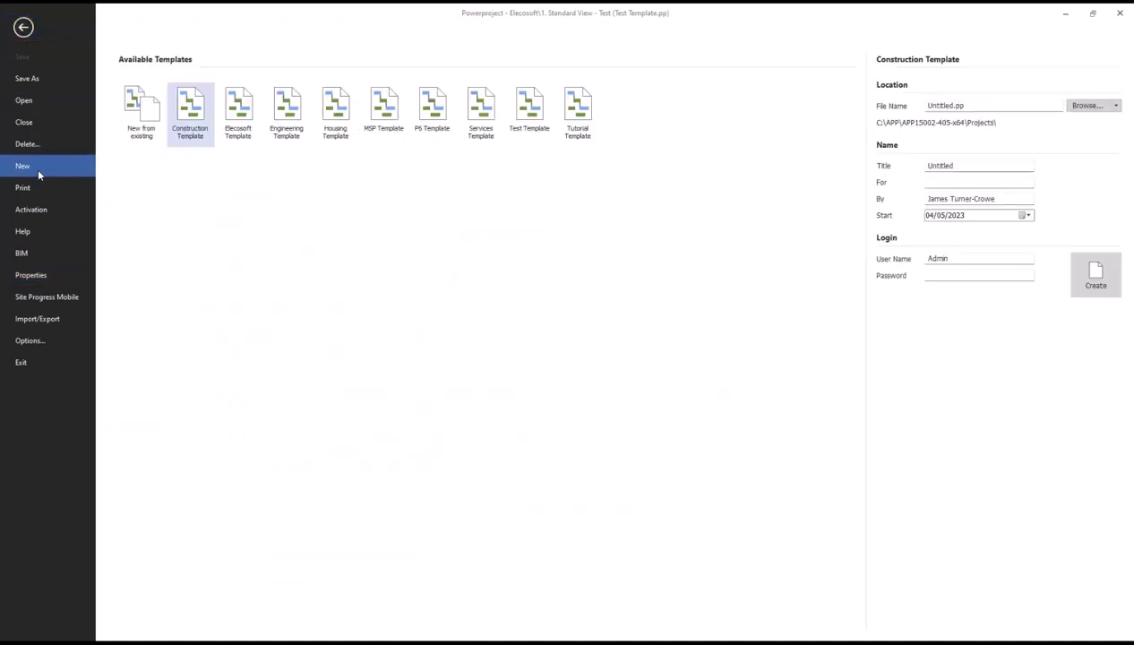
click(530, 135)
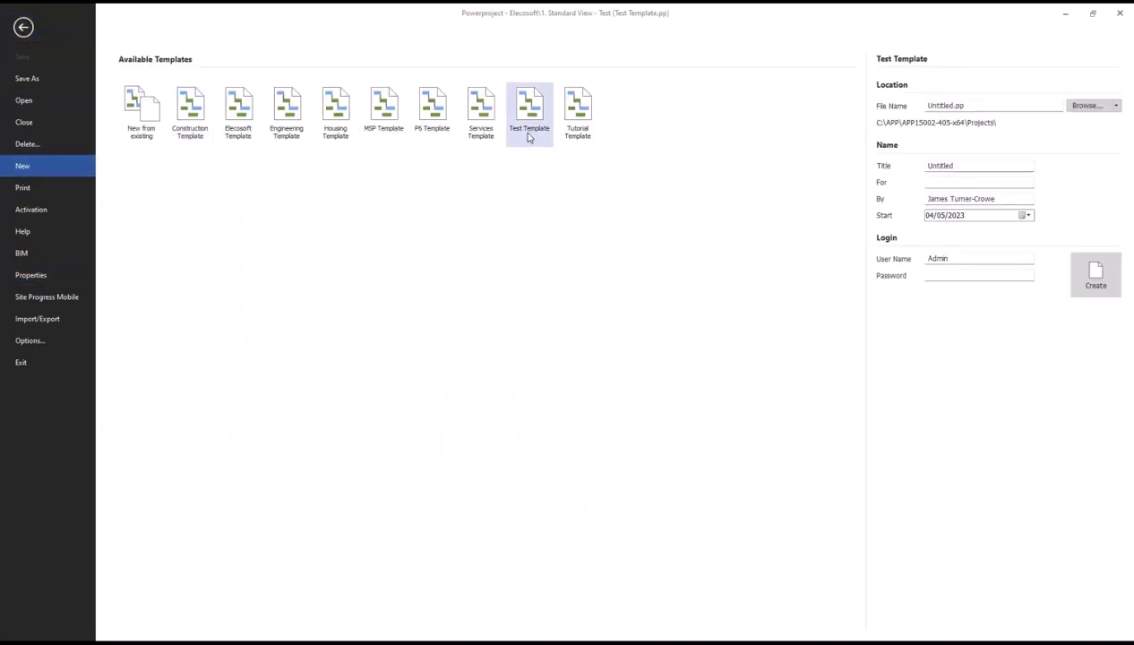